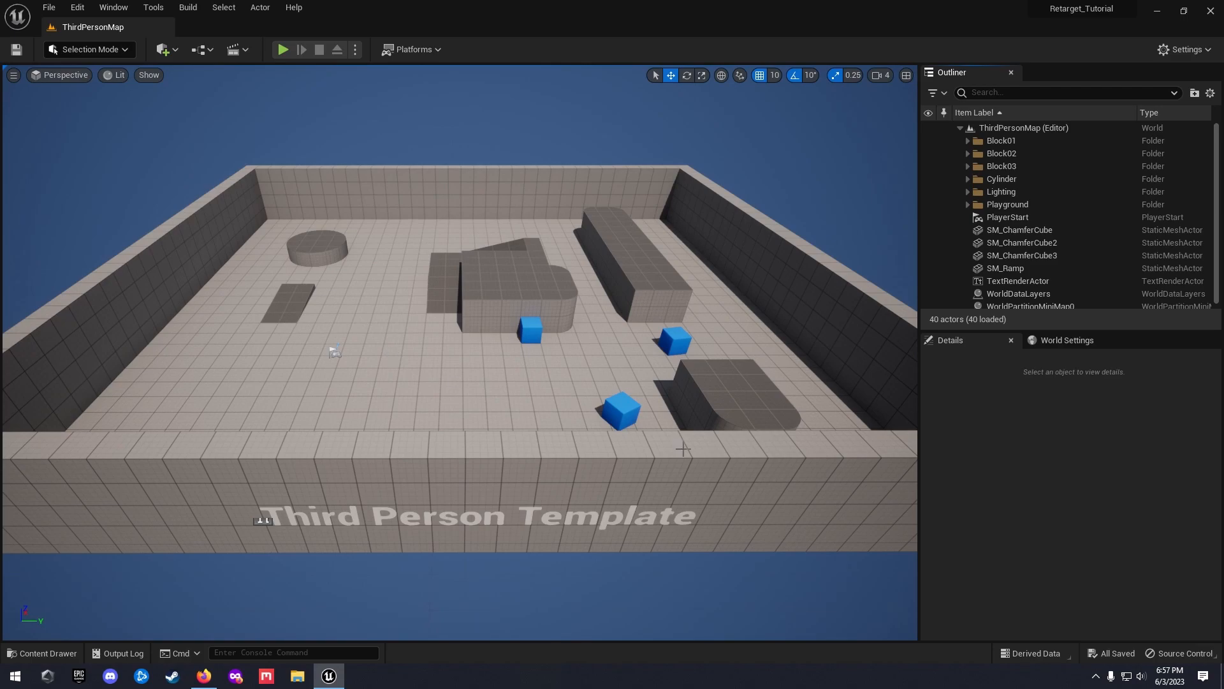
# - Switch to the Epic Games Launcher and search the library's vault for "ninja"
pyautogui.click(1096, 676)
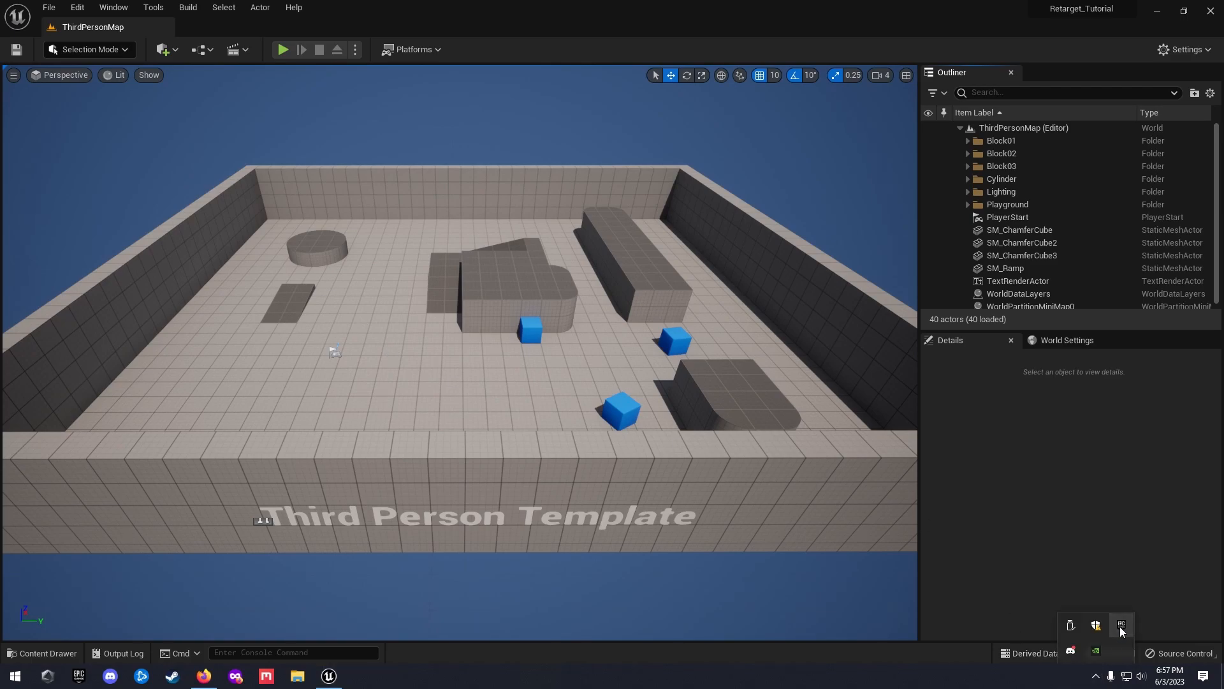
pyautogui.click(1121, 626)
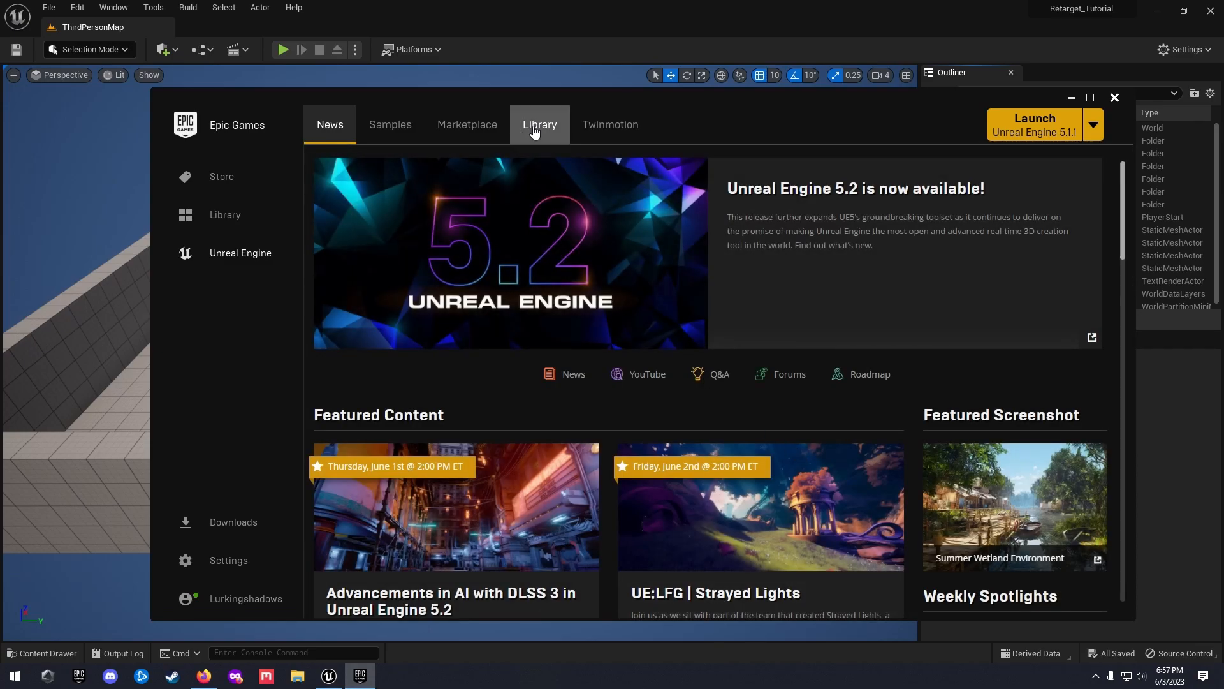
pyautogui.click(536, 130)
pyautogui.scroll(-12, 584, 394)
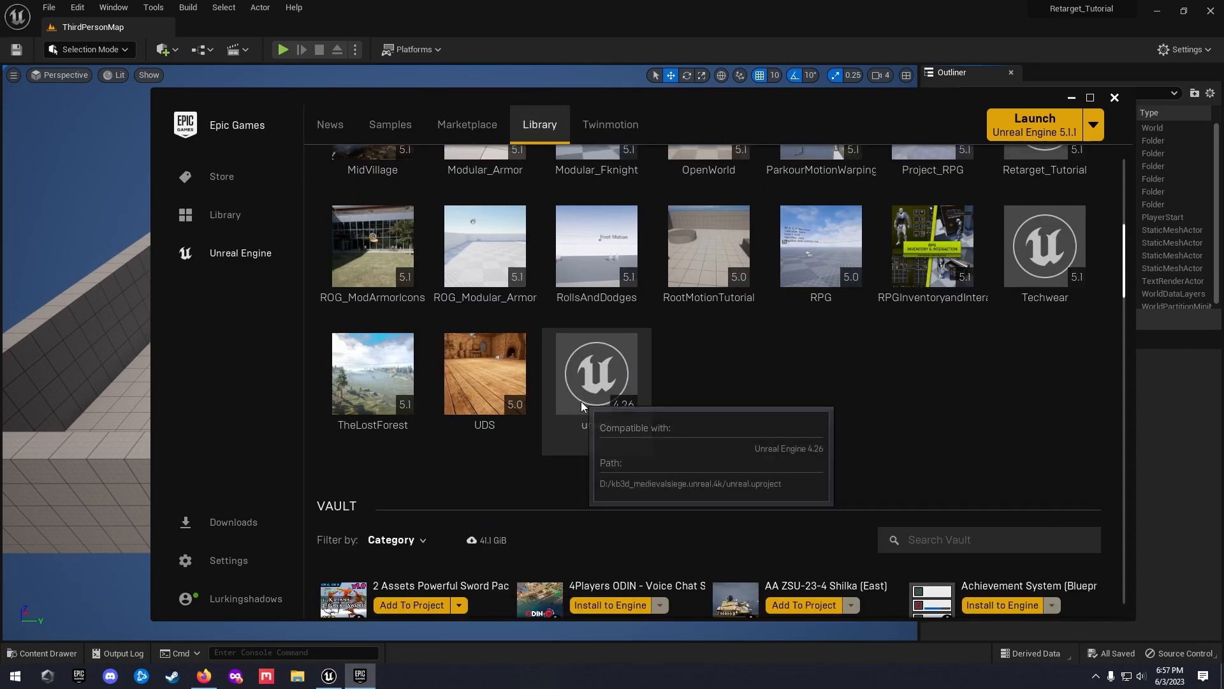
pyautogui.scroll(-5, 515, 375)
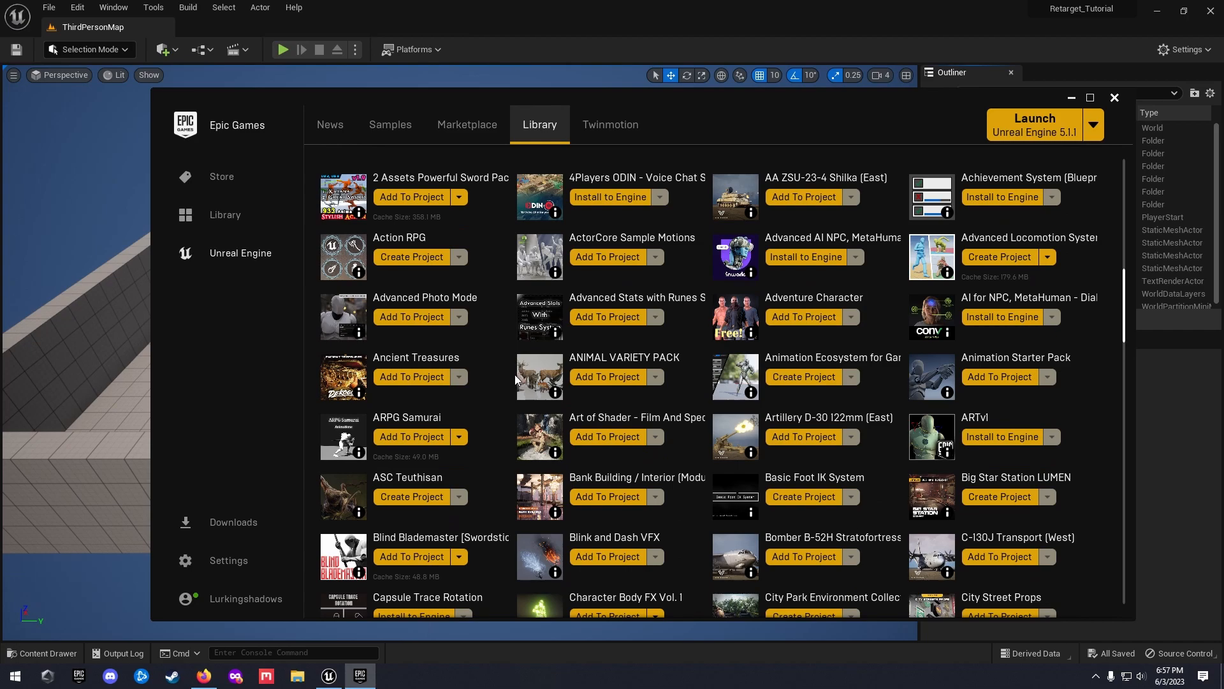
pyautogui.scroll(4, 514, 375)
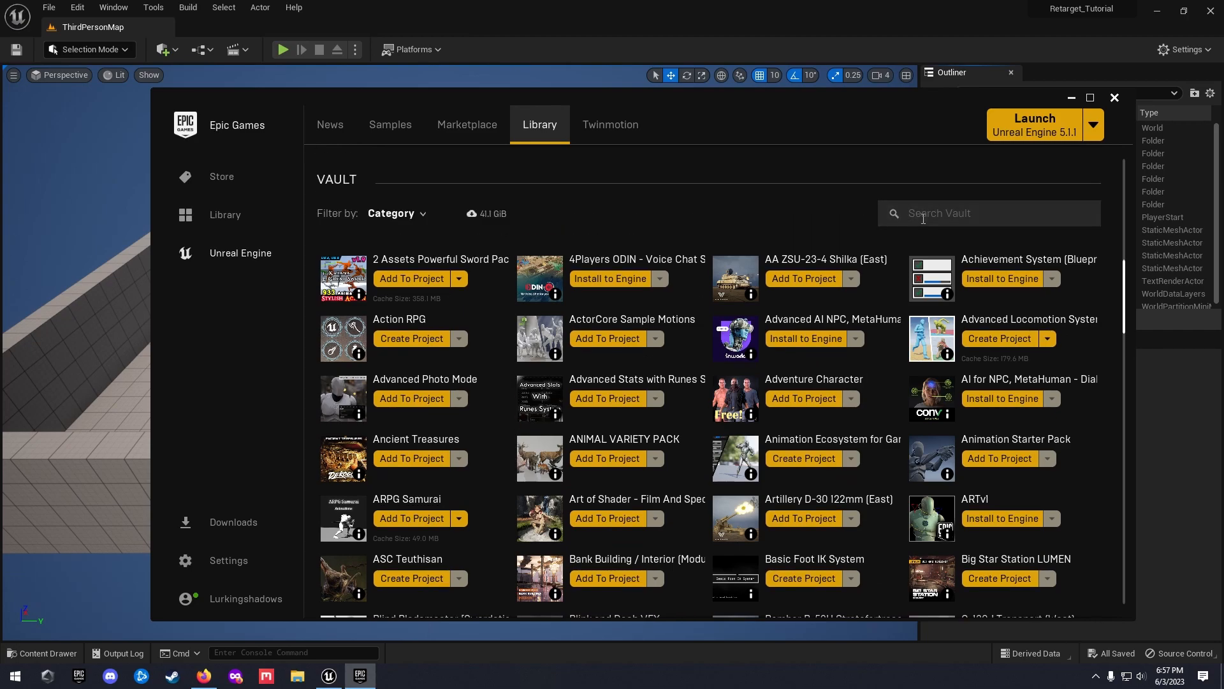
pyautogui.write('ninja')
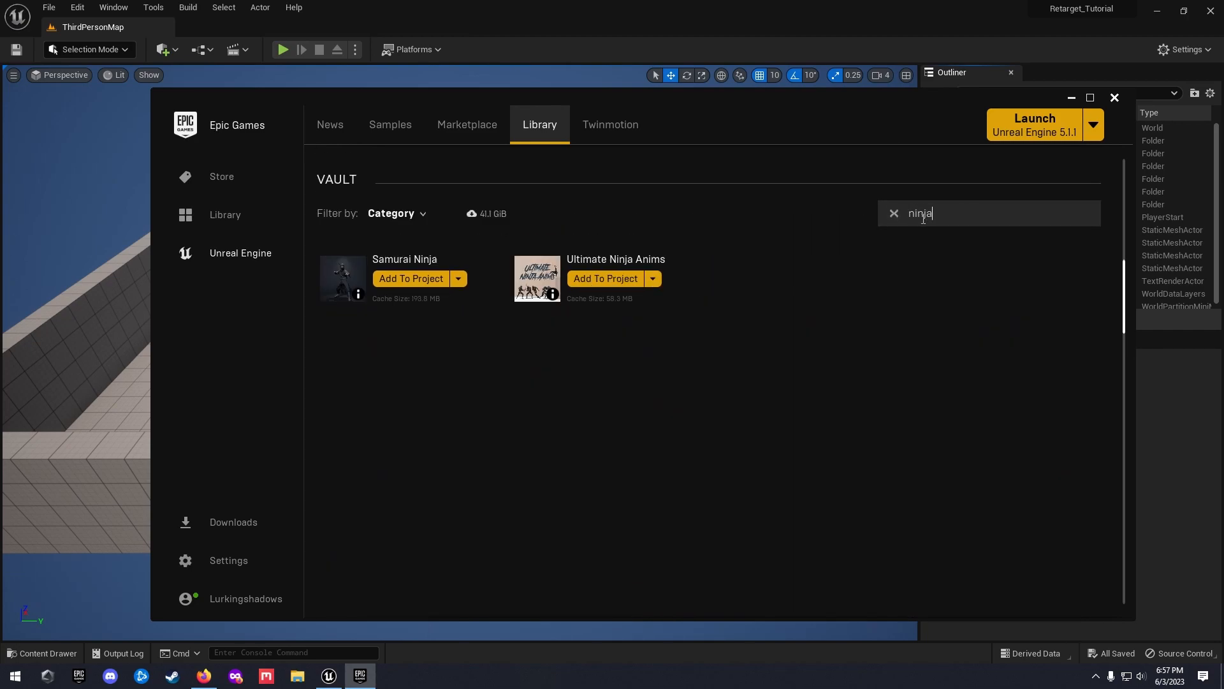
# - Add the Samurai Ninja asset from the vault to the Retarget_Tutorial project
pyautogui.click(412, 279)
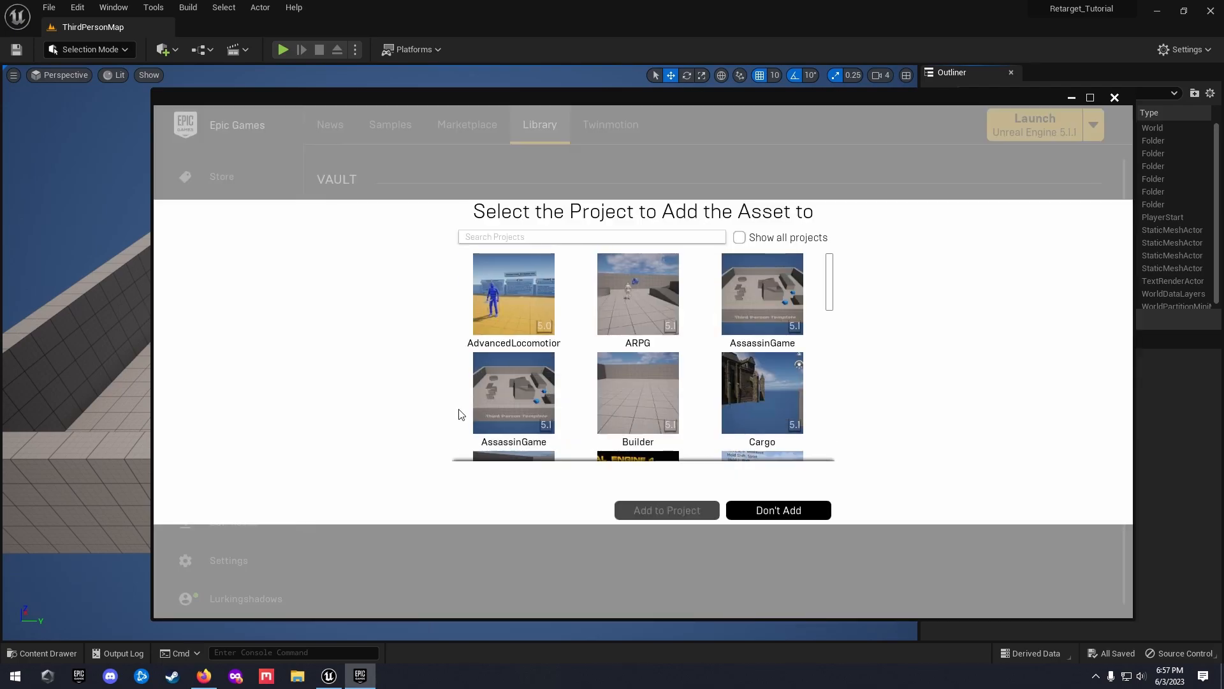
pyautogui.moveTo(830, 281); pyautogui.dragTo(836, 375)
pyautogui.click(783, 365)
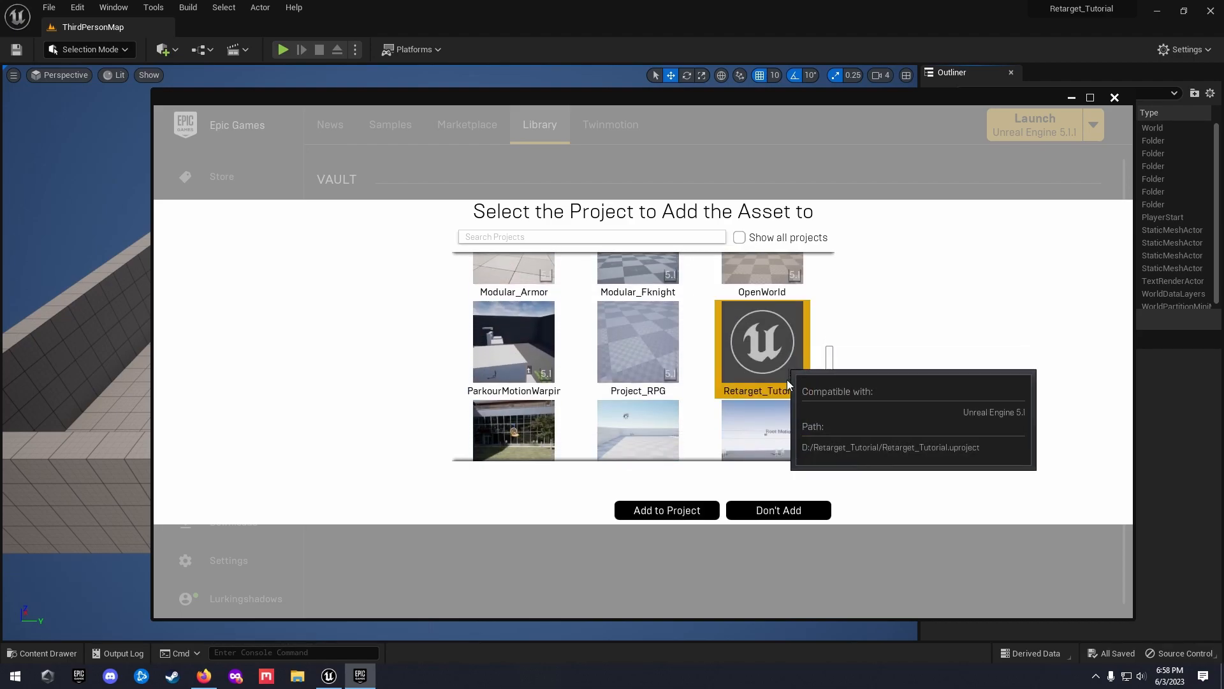
pyautogui.click(684, 508)
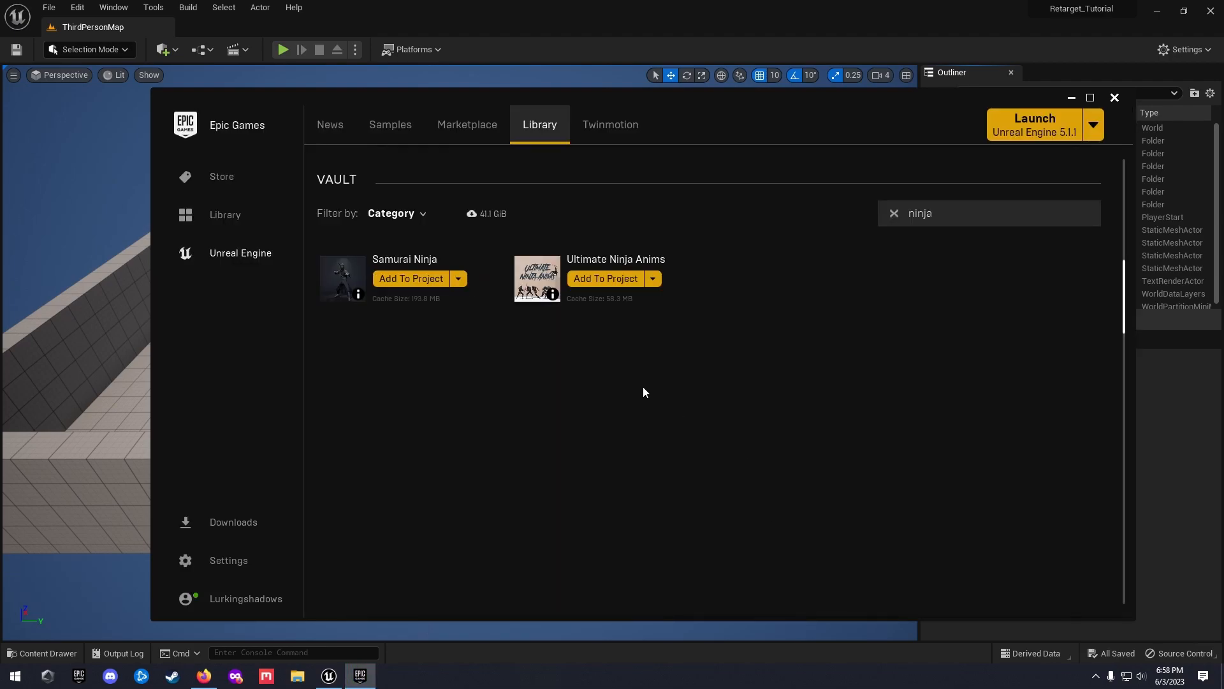
# - Clear the vault search, add the 2 Assets Powerful Sword Pack to the Retarget_Tutorial project, and close the launcher
pyautogui.click(895, 214)
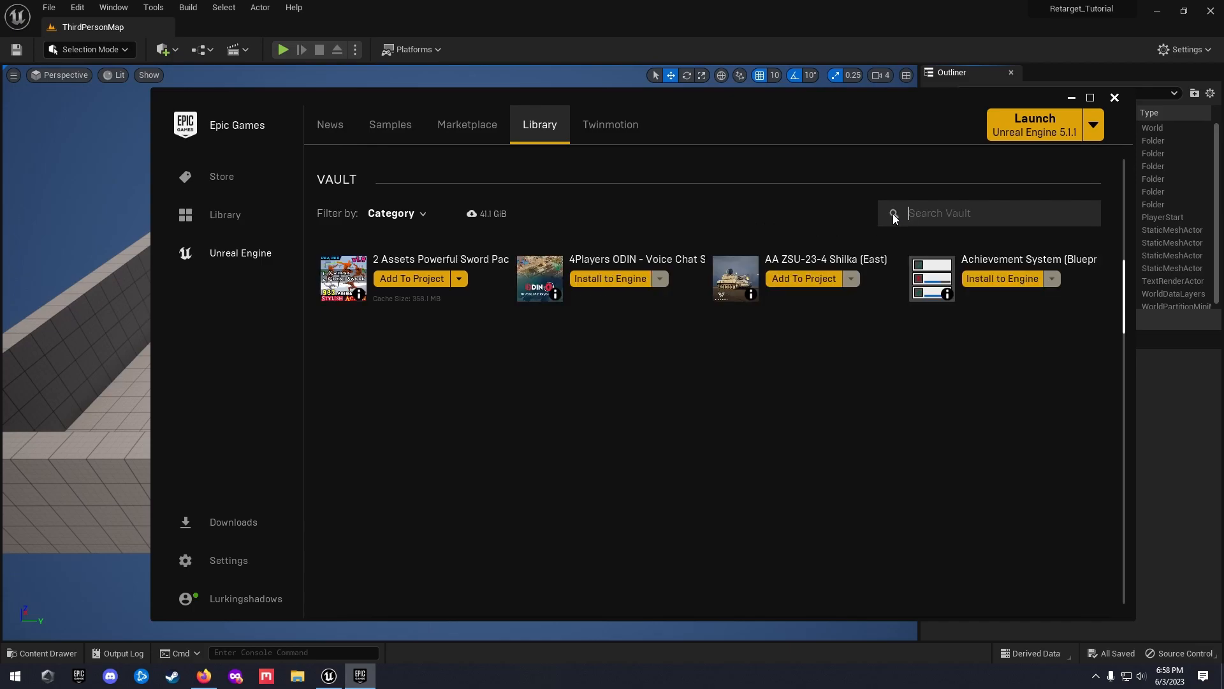
pyautogui.click(402, 279)
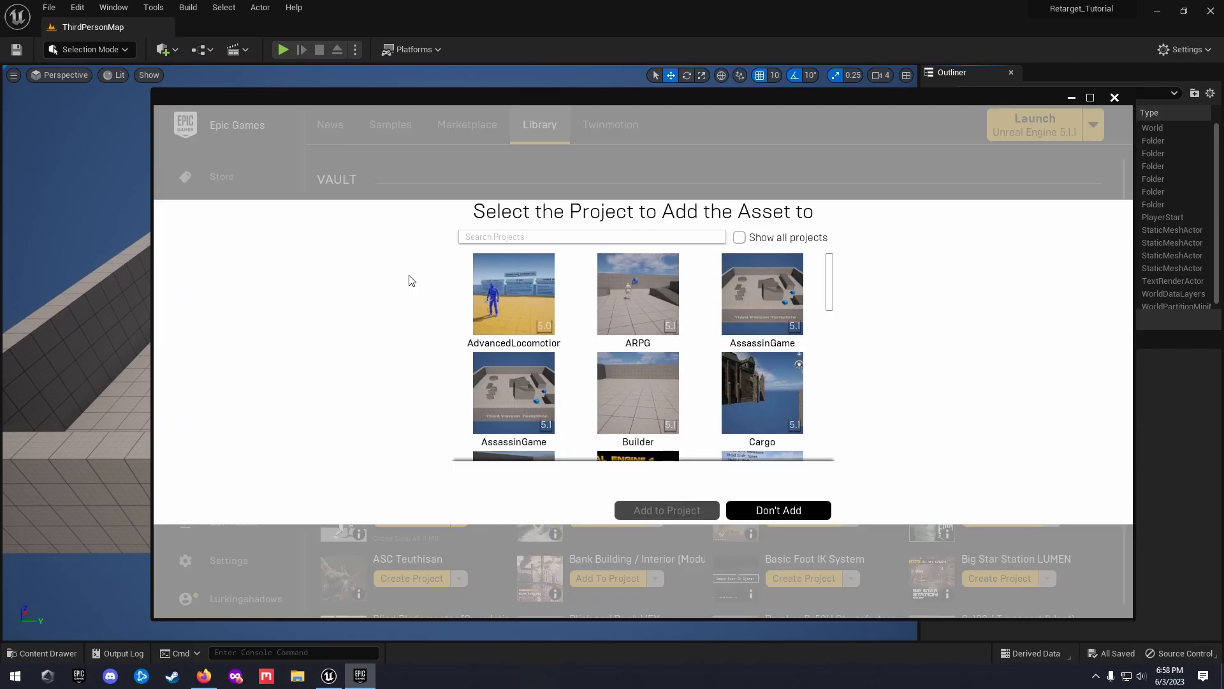
pyautogui.moveTo(831, 272); pyautogui.dragTo(833, 367)
pyautogui.click(782, 329)
pyautogui.click(671, 514)
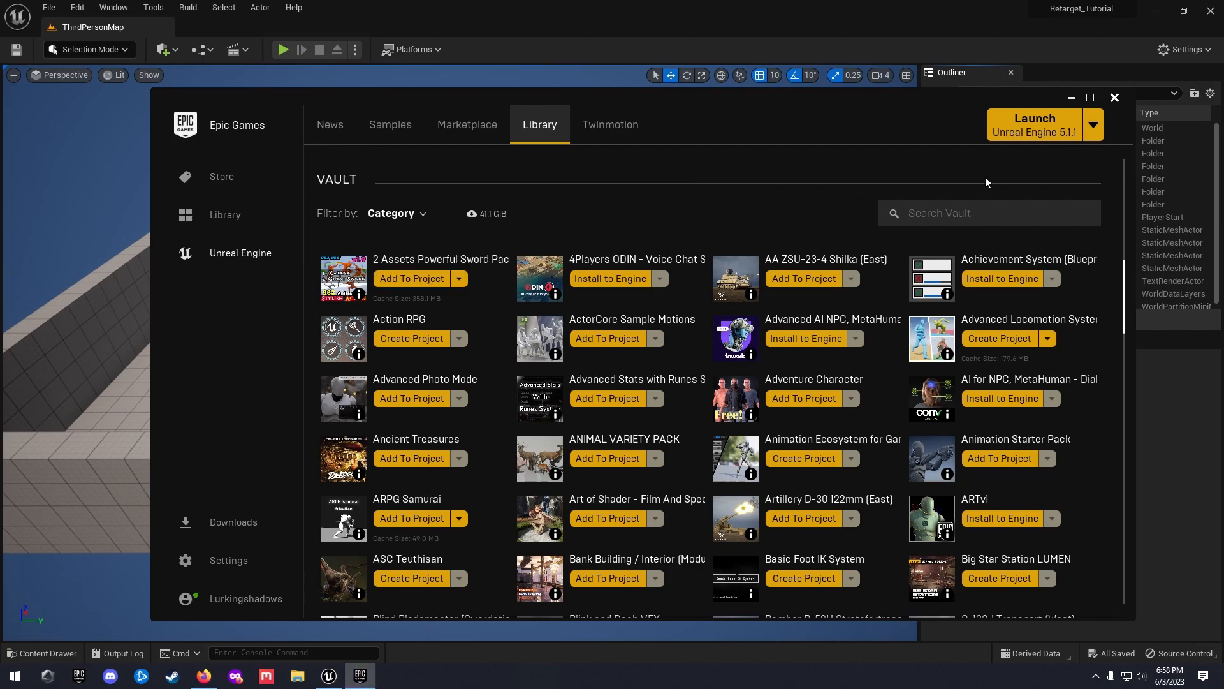
pyautogui.click(1113, 99)
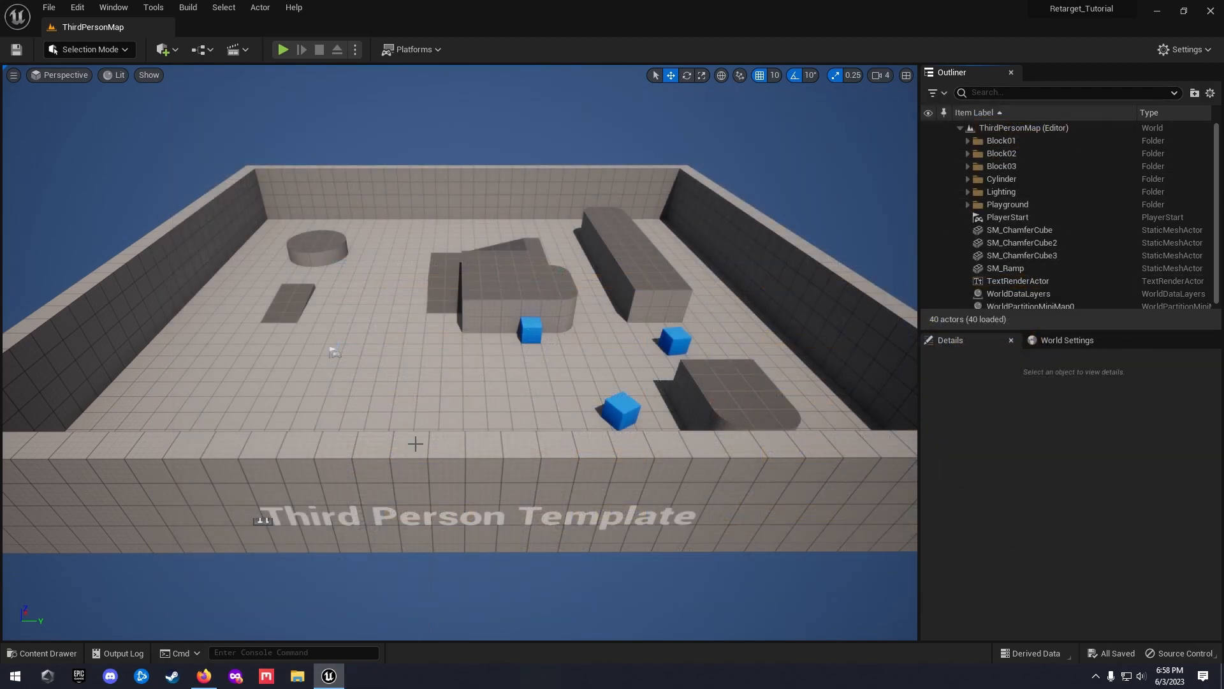
# - Open the BP_test blueprint from the Samurai_Ninja blueprint folder to load its assets, and close it again
pyautogui.hotkey('ctrl', 'space')
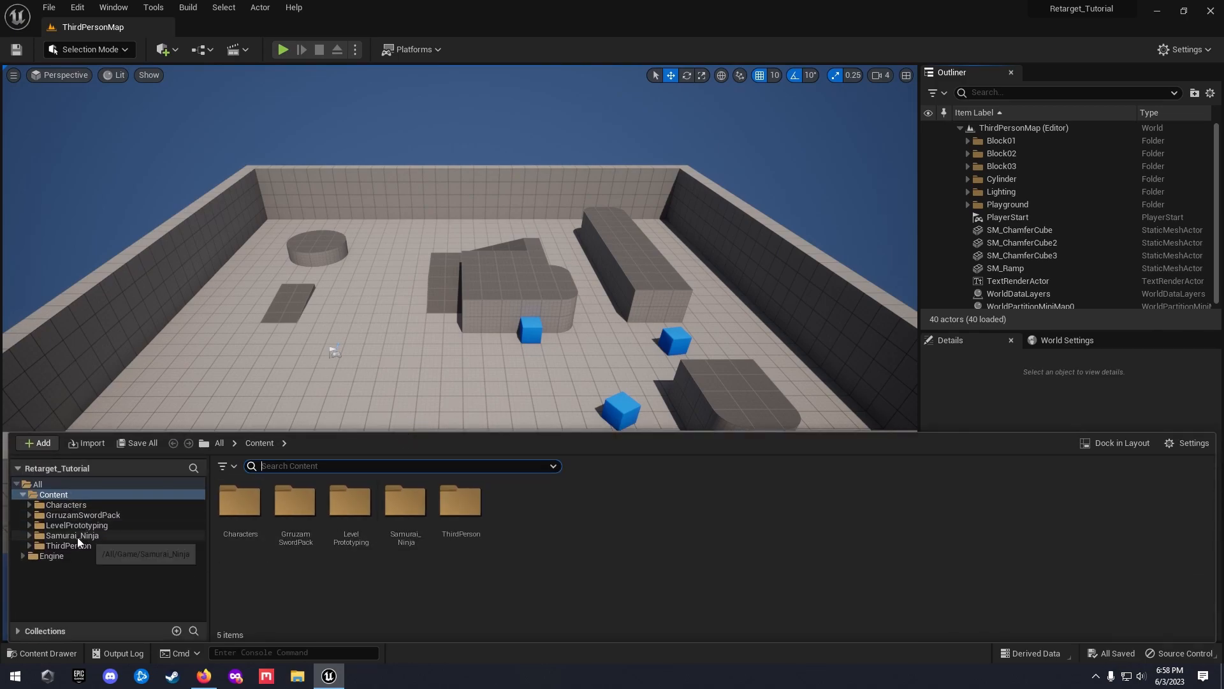
pyautogui.click(74, 536)
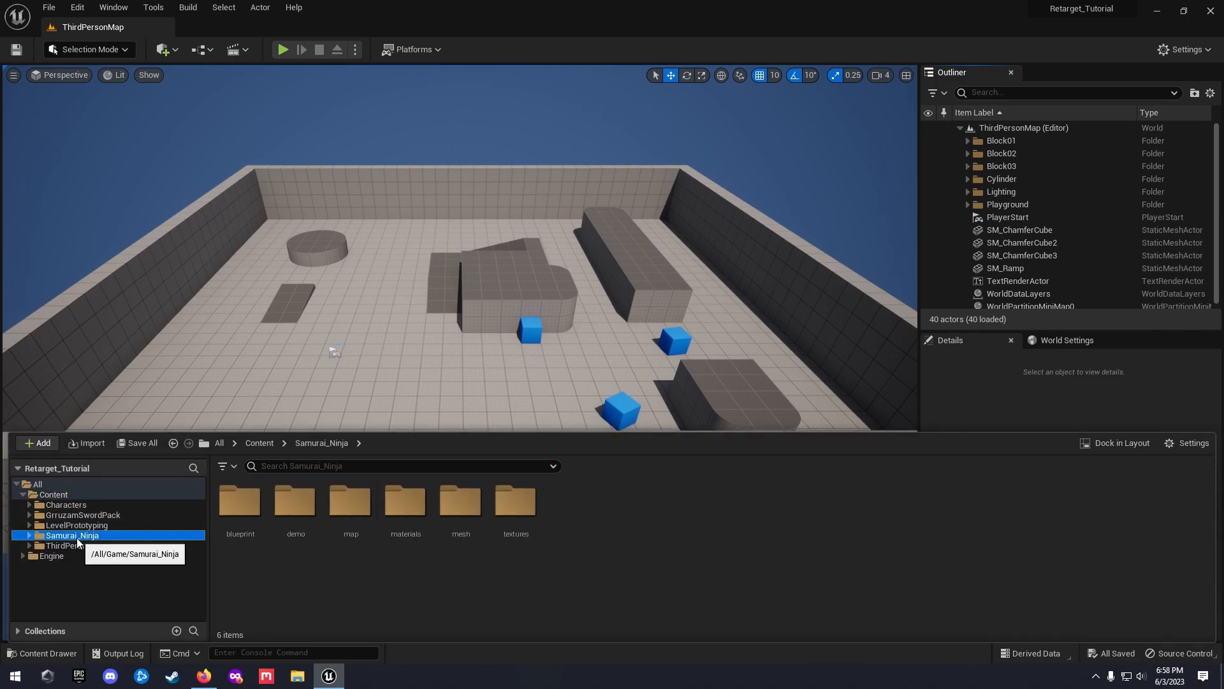
pyautogui.doubleClick(239, 519)
pyautogui.doubleClick(250, 548)
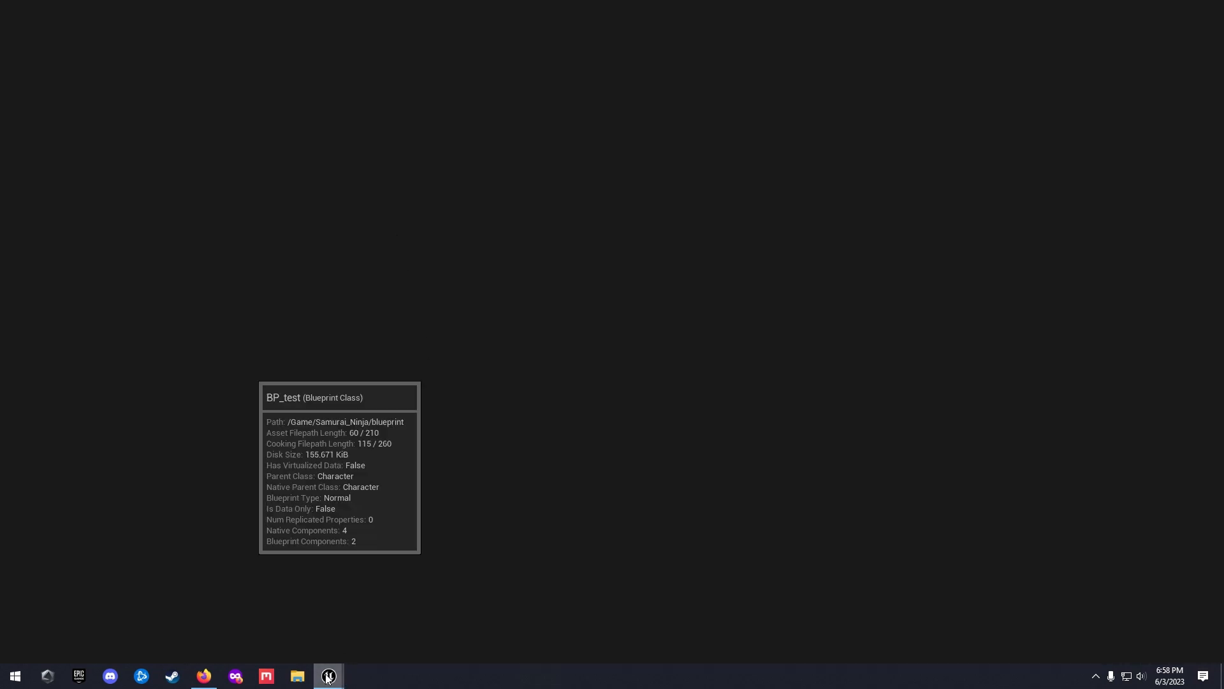
pyautogui.moveTo(329, 675)
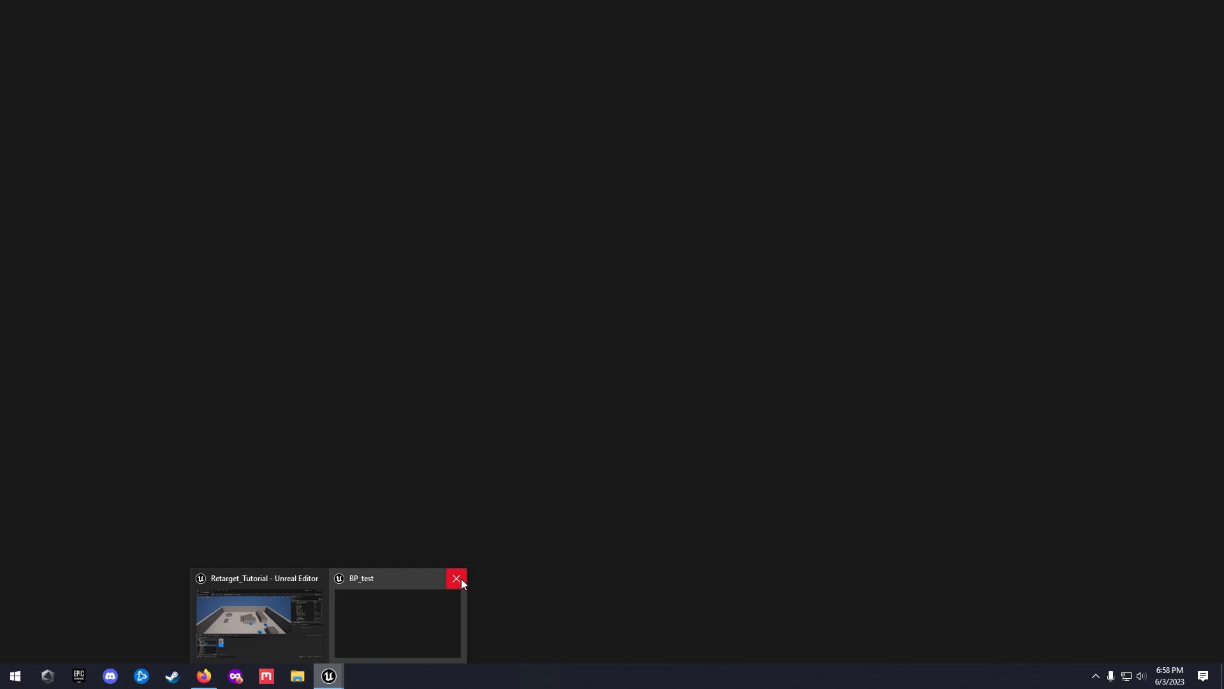
pyautogui.click(462, 579)
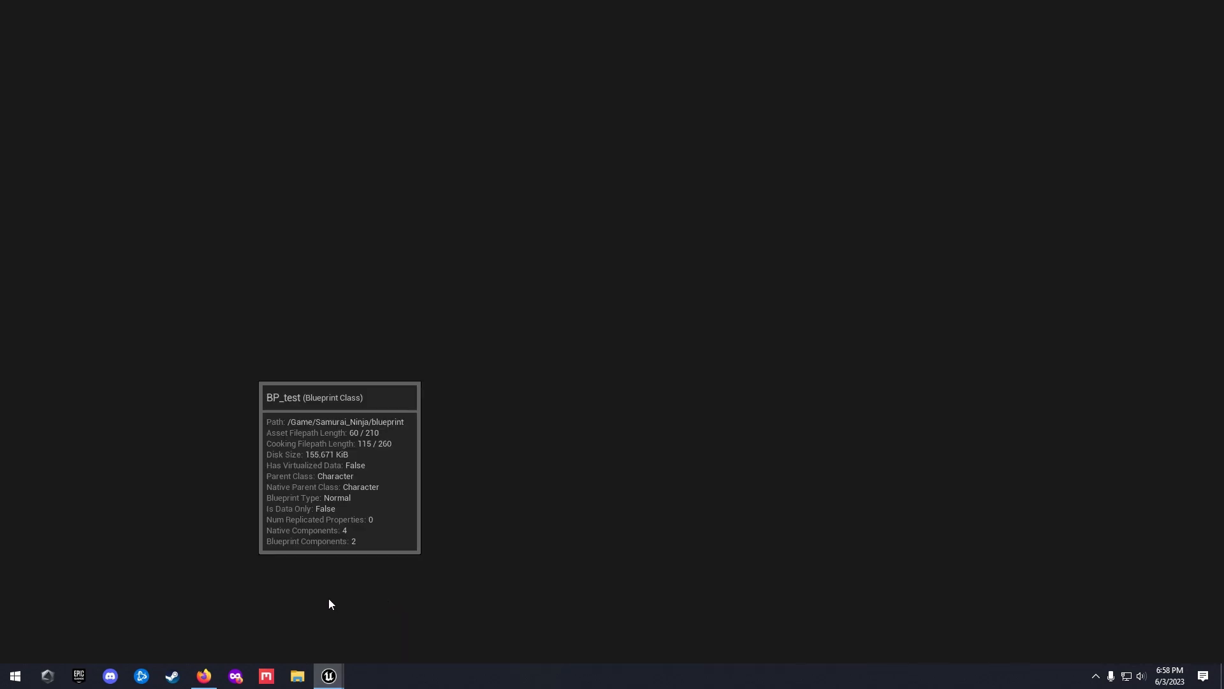
pyautogui.moveTo(319, 673)
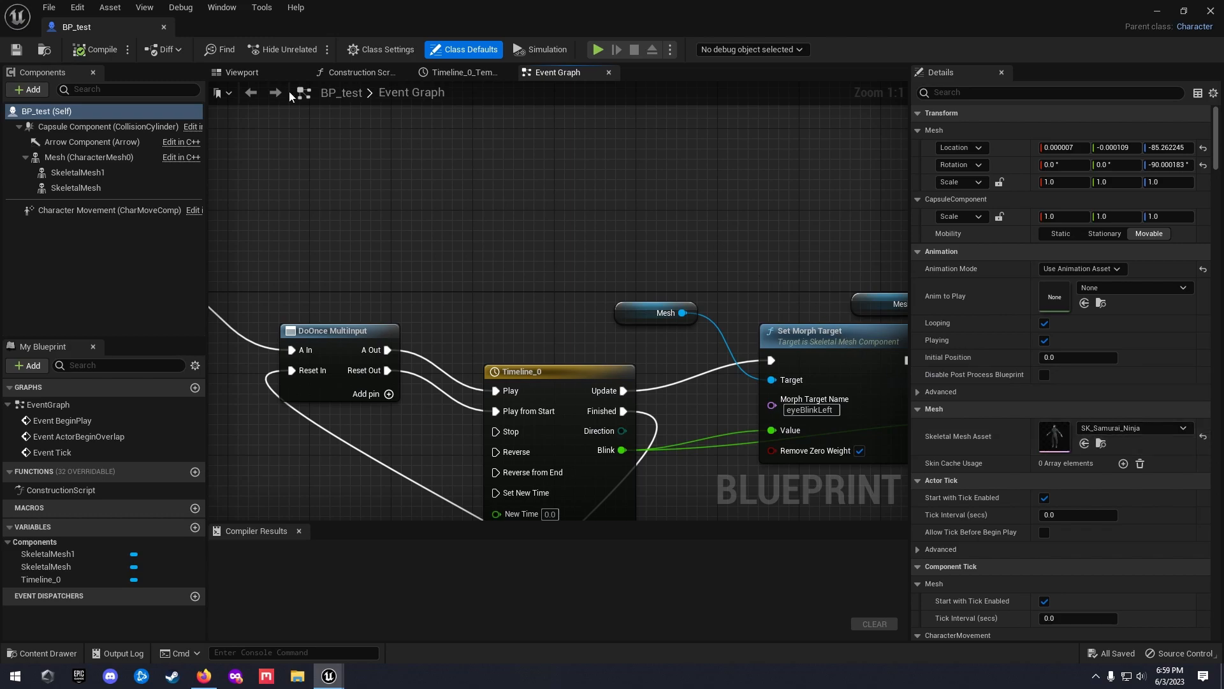
pyautogui.click(164, 27)
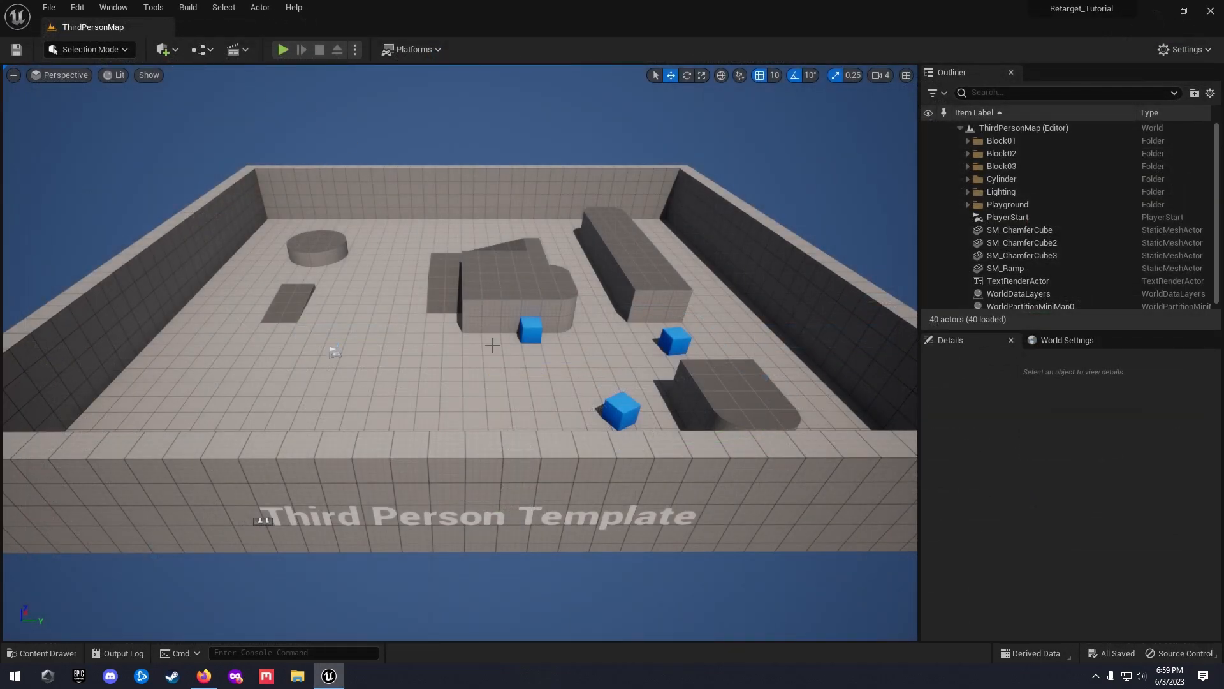
# - Browse the Samurai_Ninja mesh folder and select the SK_Samurai_Ninja_Skeleton asset
pyautogui.hotkey('ctrl', 'space')
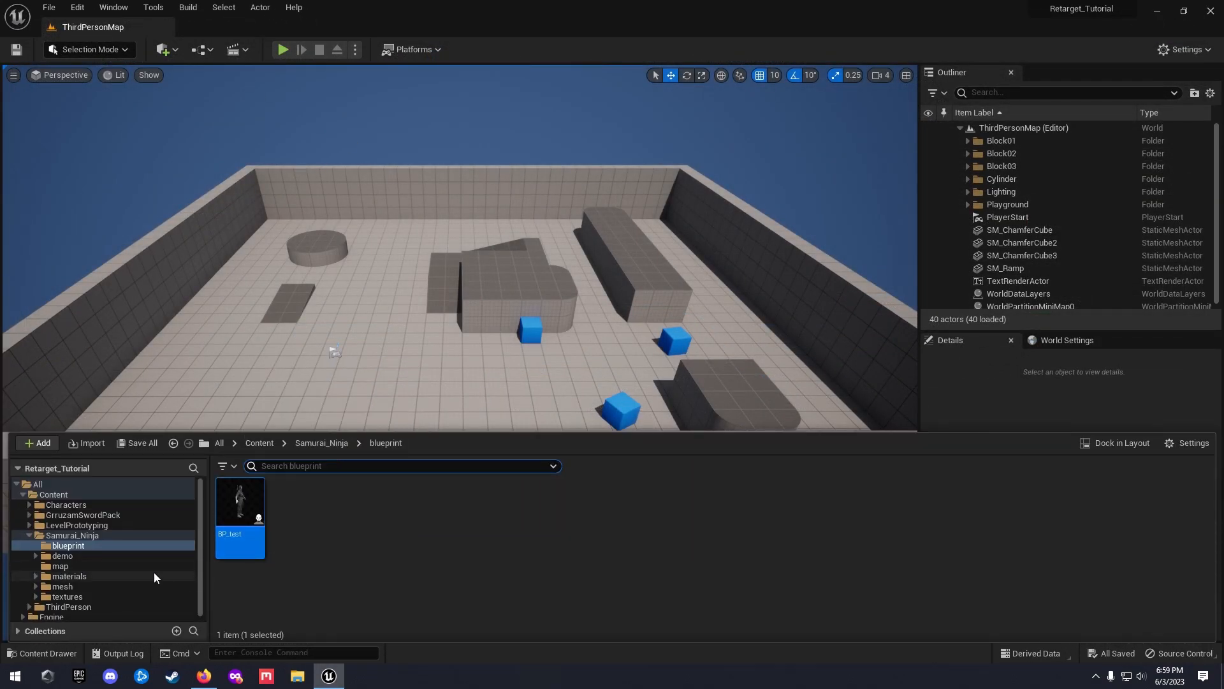
pyautogui.click(43, 534)
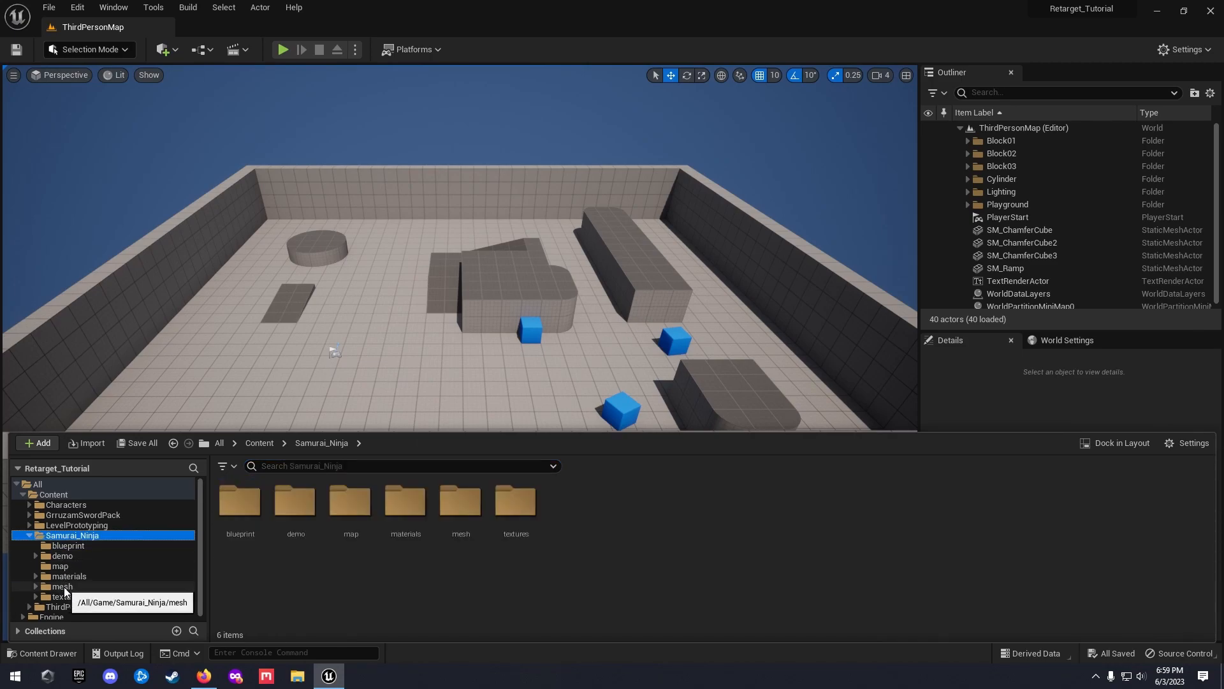
pyautogui.click(61, 586)
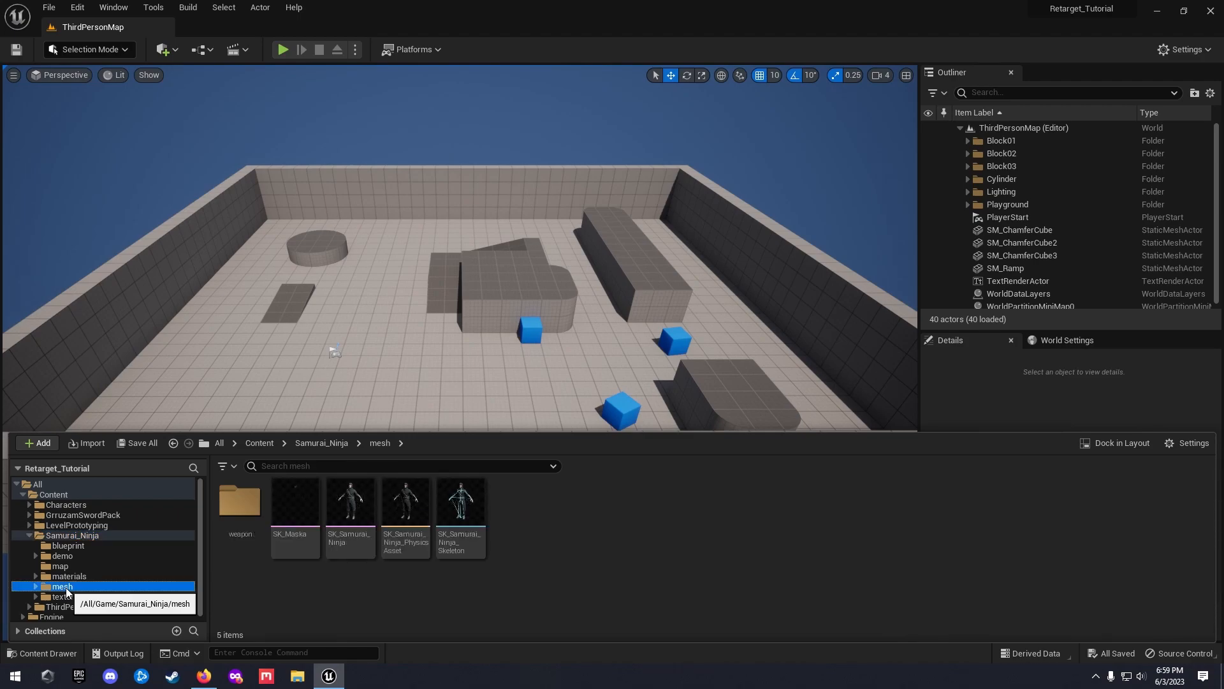
pyautogui.click(455, 556)
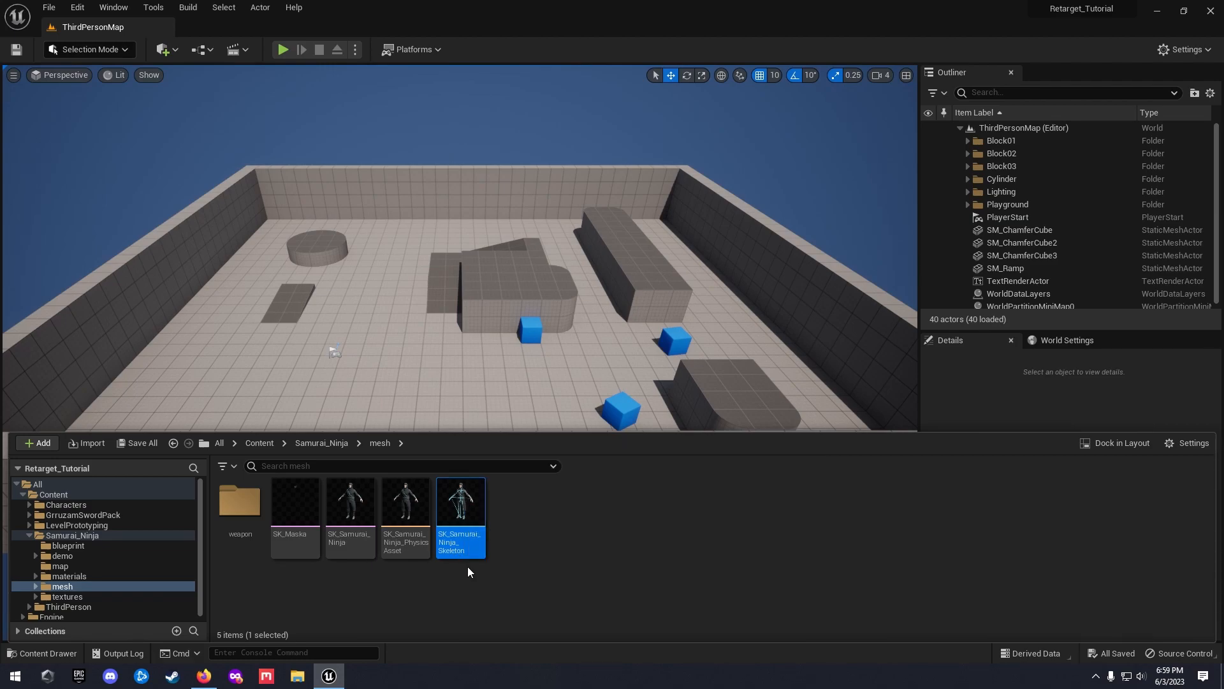
# - Duplicate the IK_UE4_Mannequin rig in the Characters/Mannequin_UE4/Rigs folder and name the copy IK_Ninja
pyautogui.click(29, 535)
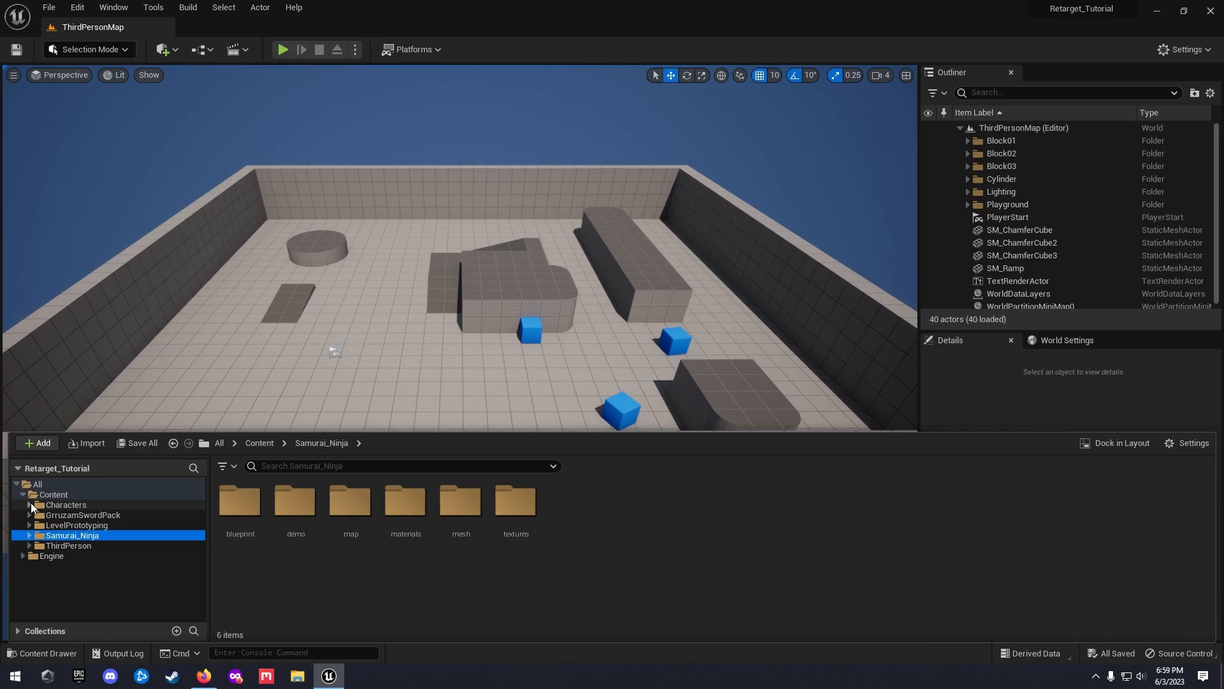
pyautogui.click(30, 505)
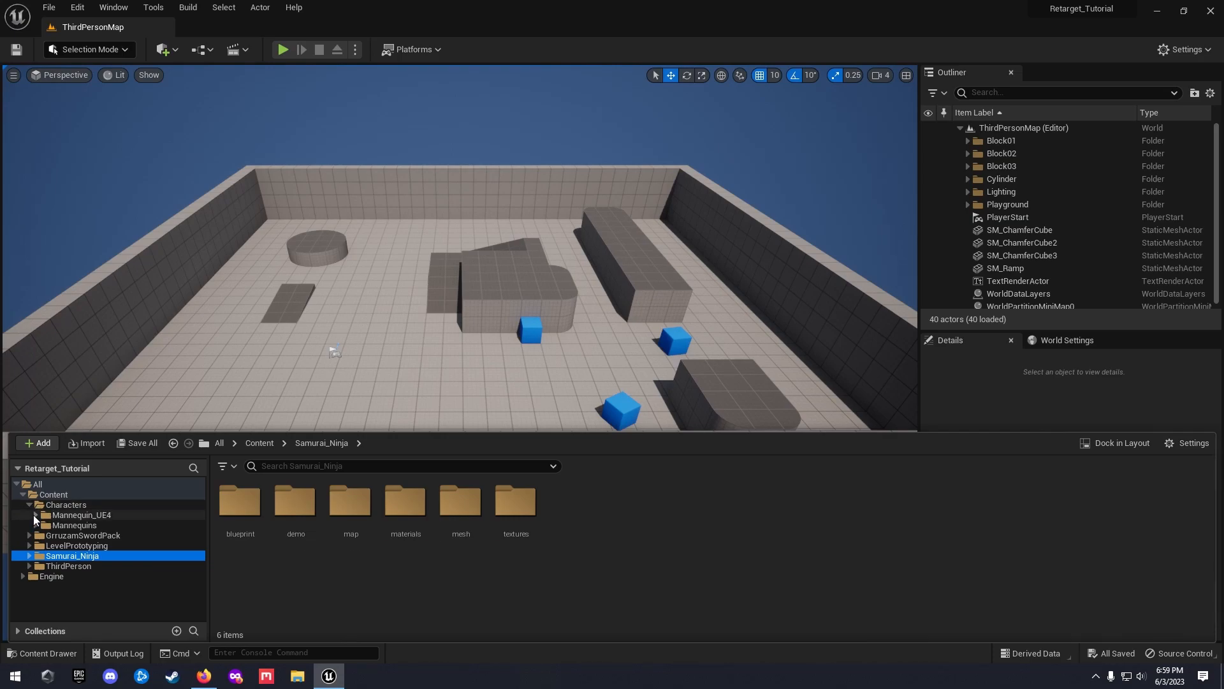
pyautogui.click(36, 514)
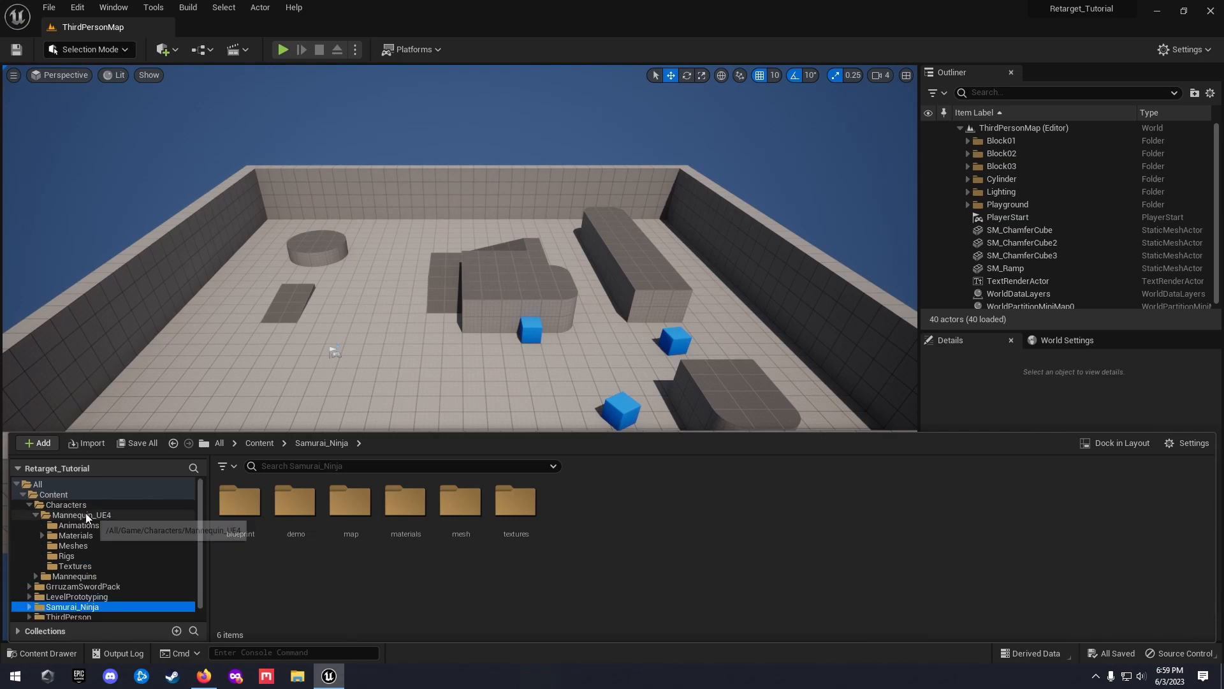
pyautogui.click(75, 556)
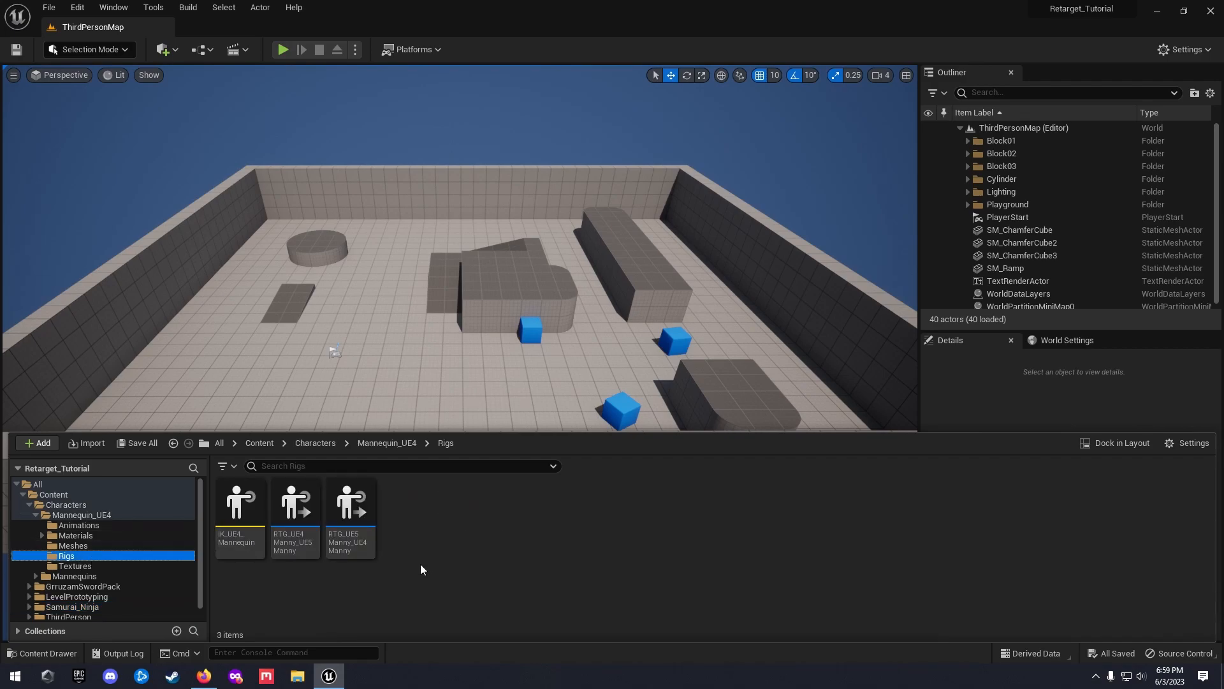
pyautogui.rightClick(232, 536)
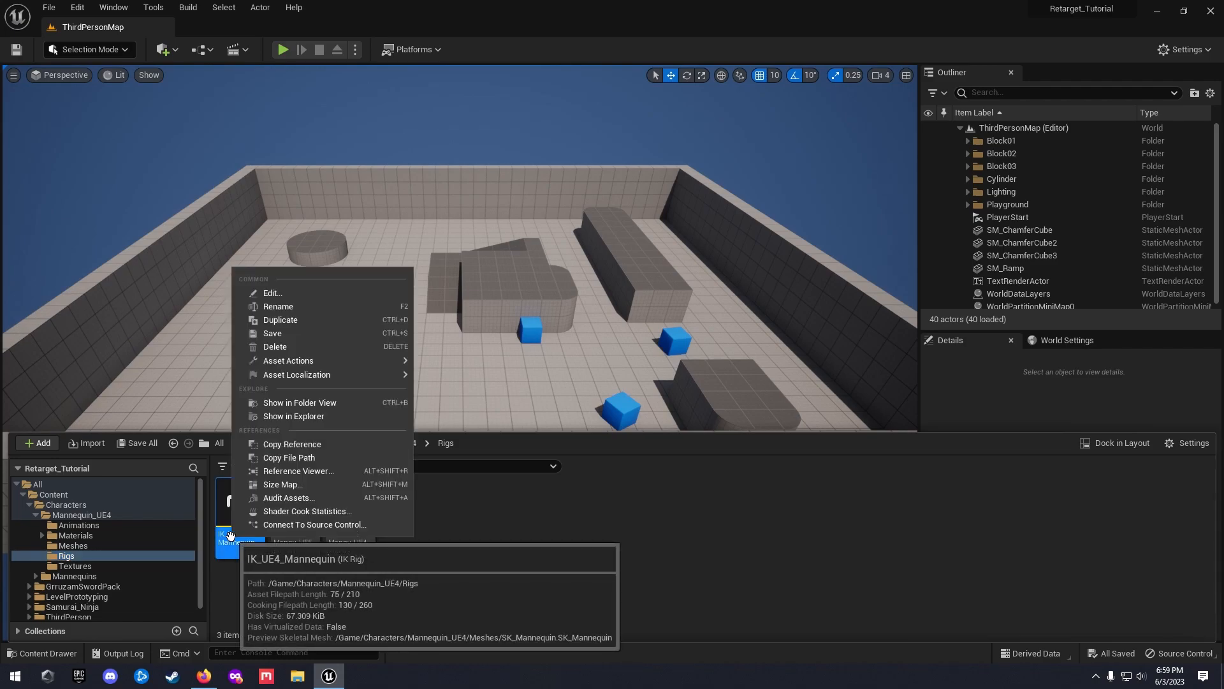
pyautogui.click(294, 318)
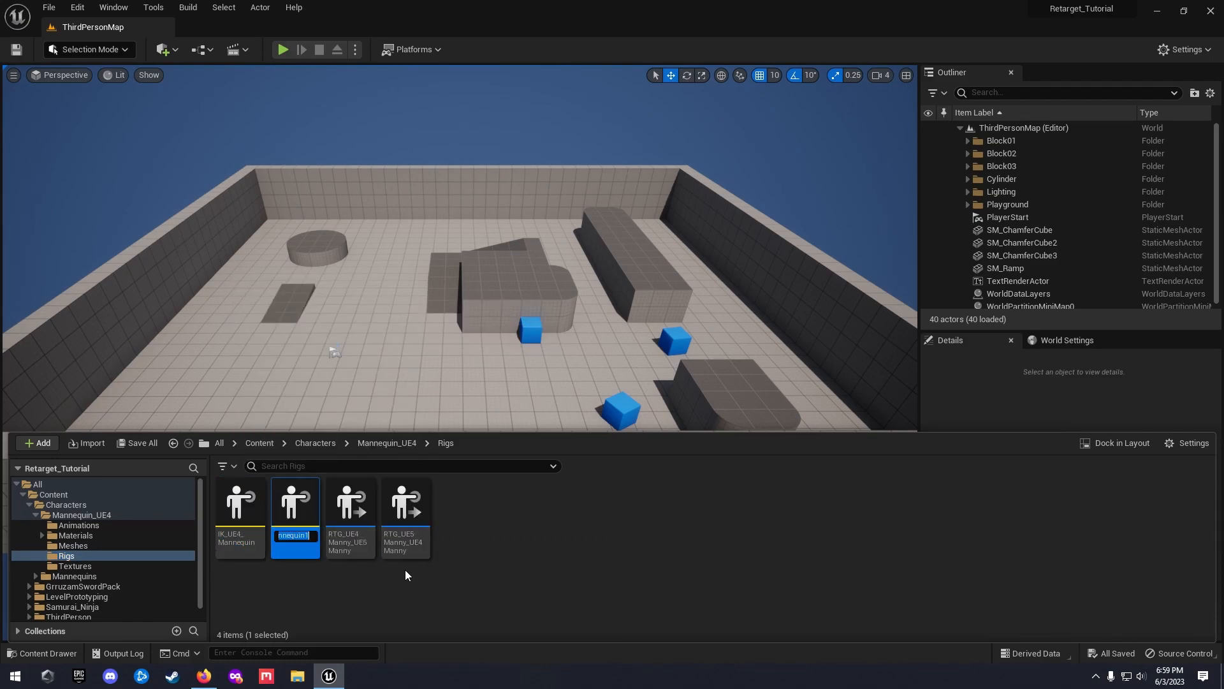
pyautogui.write('IK_Ninja')
pyautogui.press('Return')
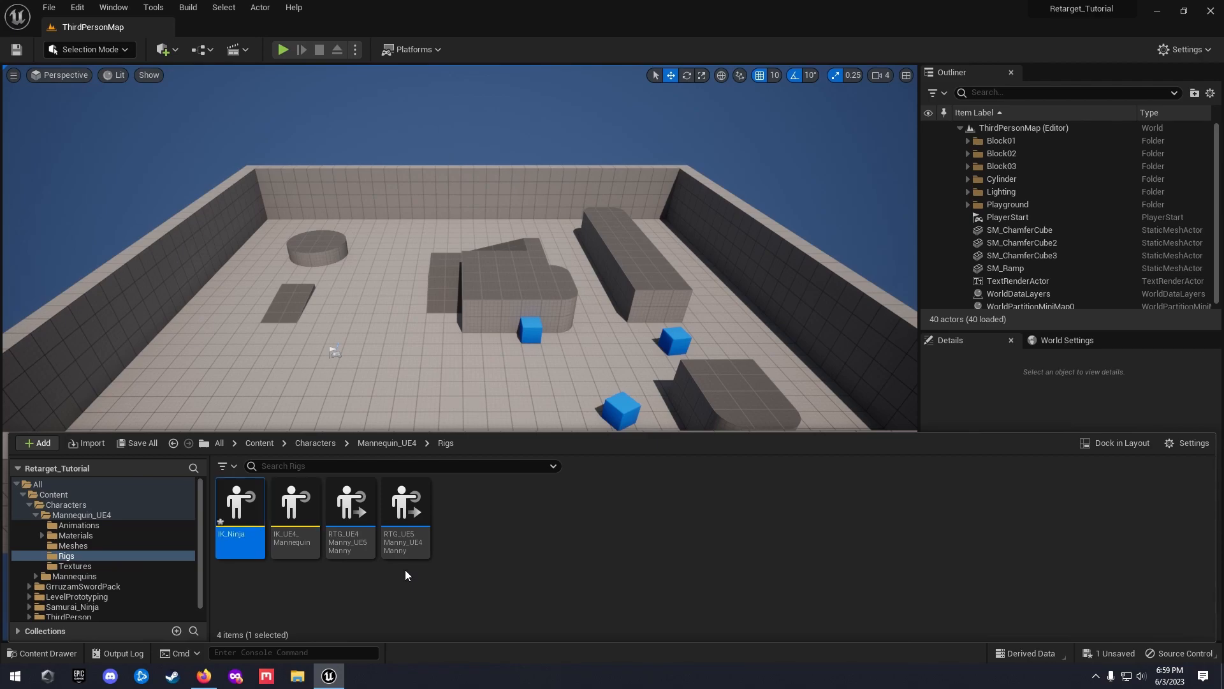
# - Open the IK_Ninja rig and set its preview skeletal mesh to SK_Samurai_Ninja from the Samurai_Ninja mesh folder
pyautogui.doubleClick(234, 515)
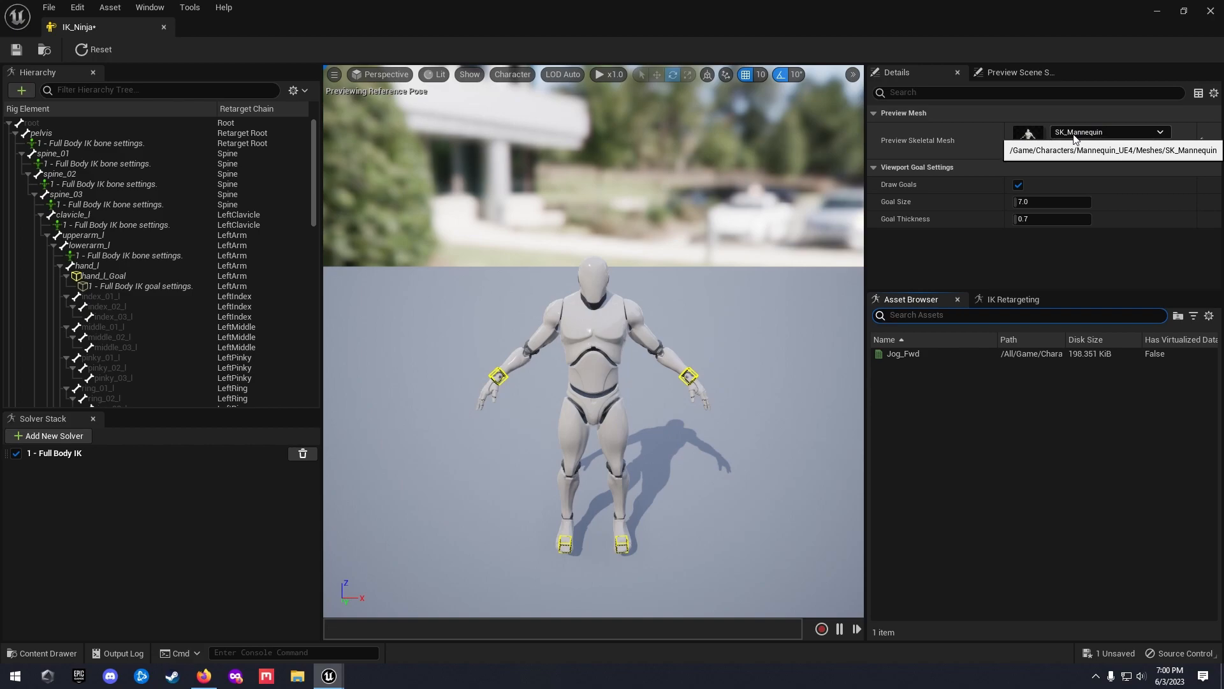
pyautogui.click(1075, 148)
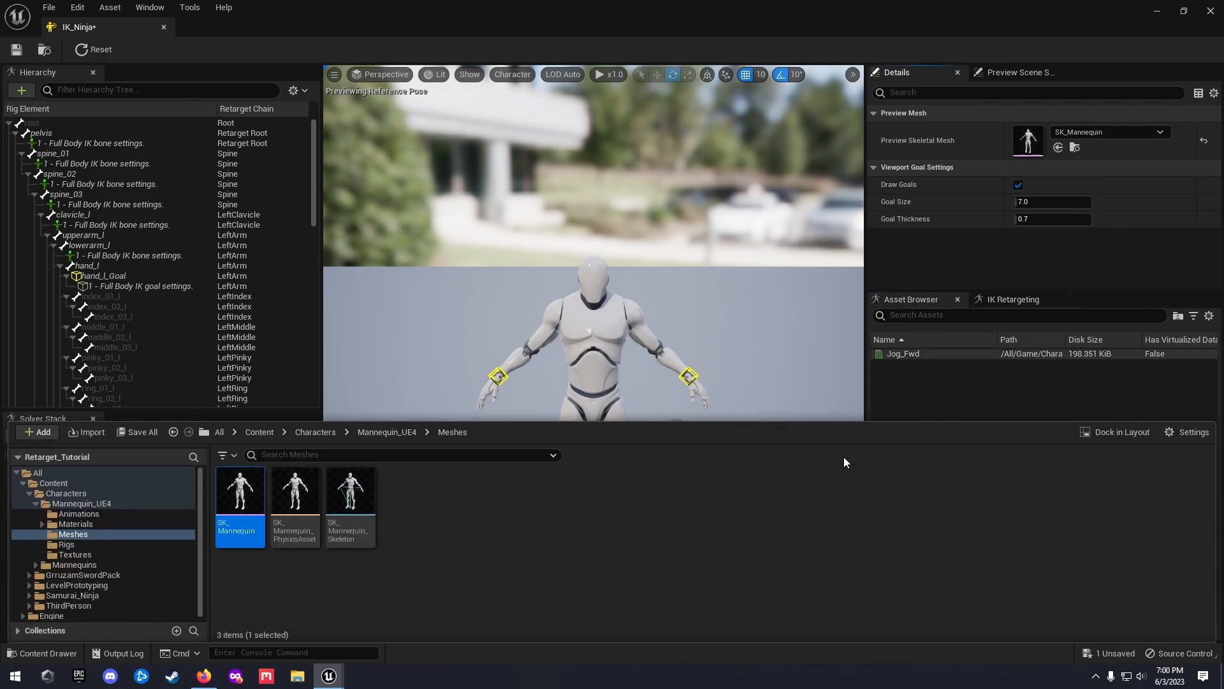
pyautogui.click(28, 595)
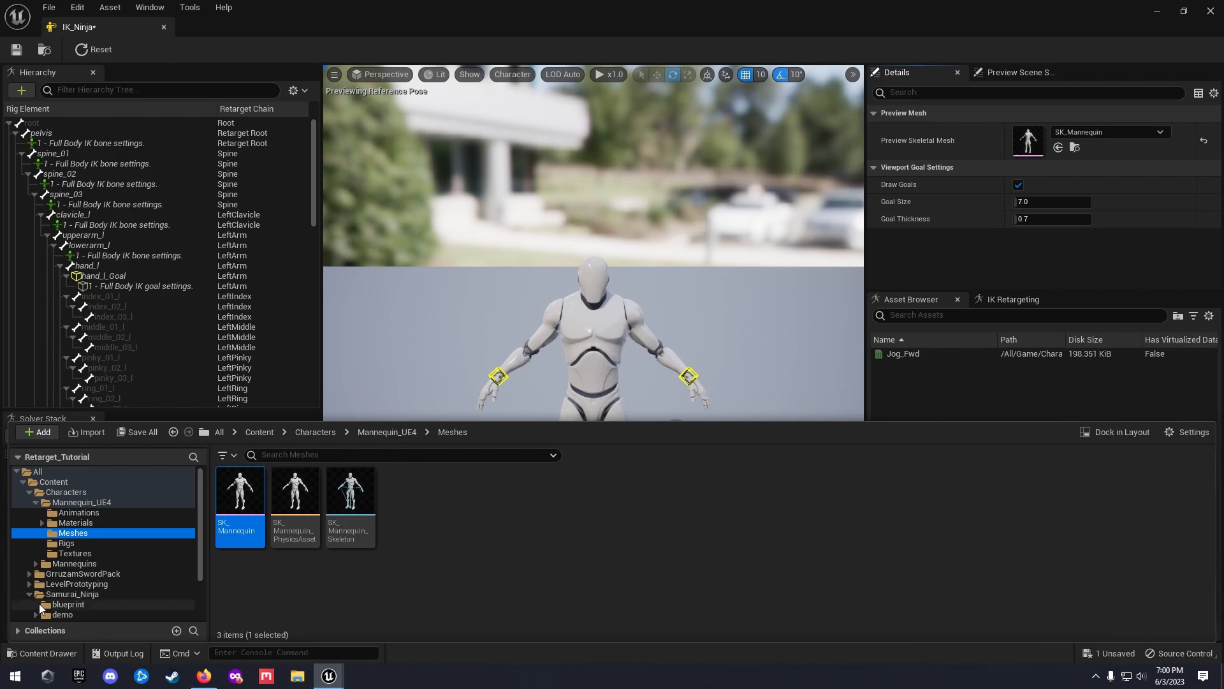
pyautogui.scroll(-2, 40, 603)
pyautogui.click(56, 584)
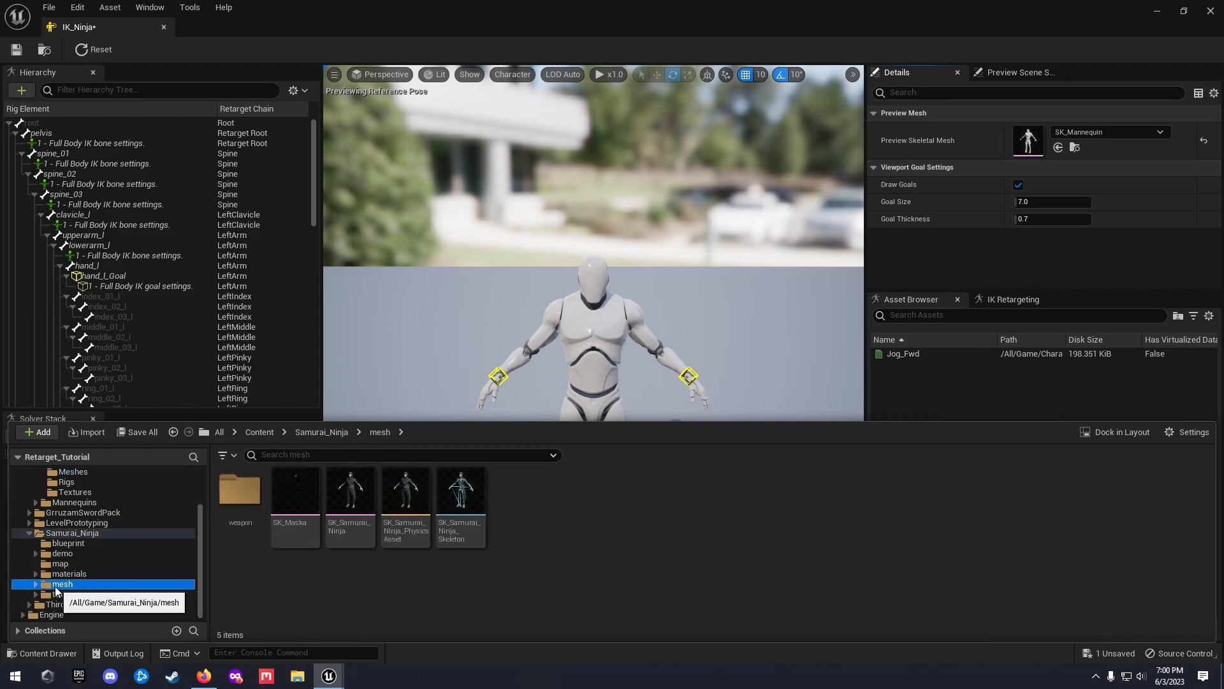
pyautogui.click(350, 520)
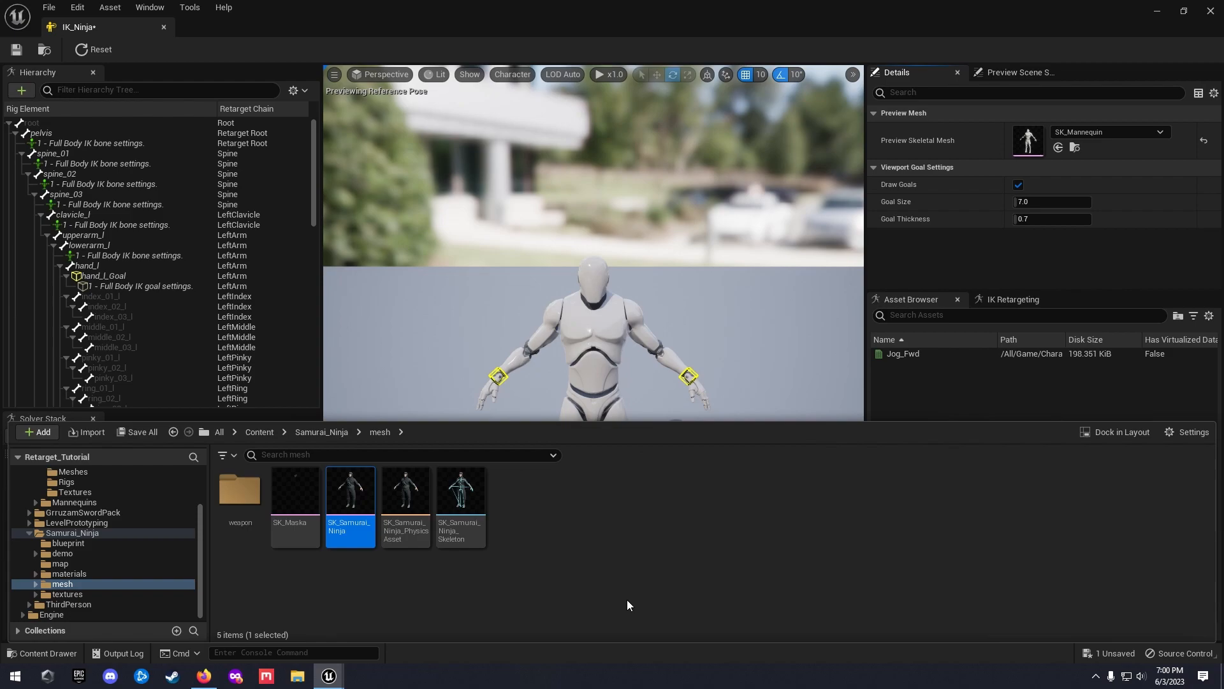
pyautogui.click(1058, 148)
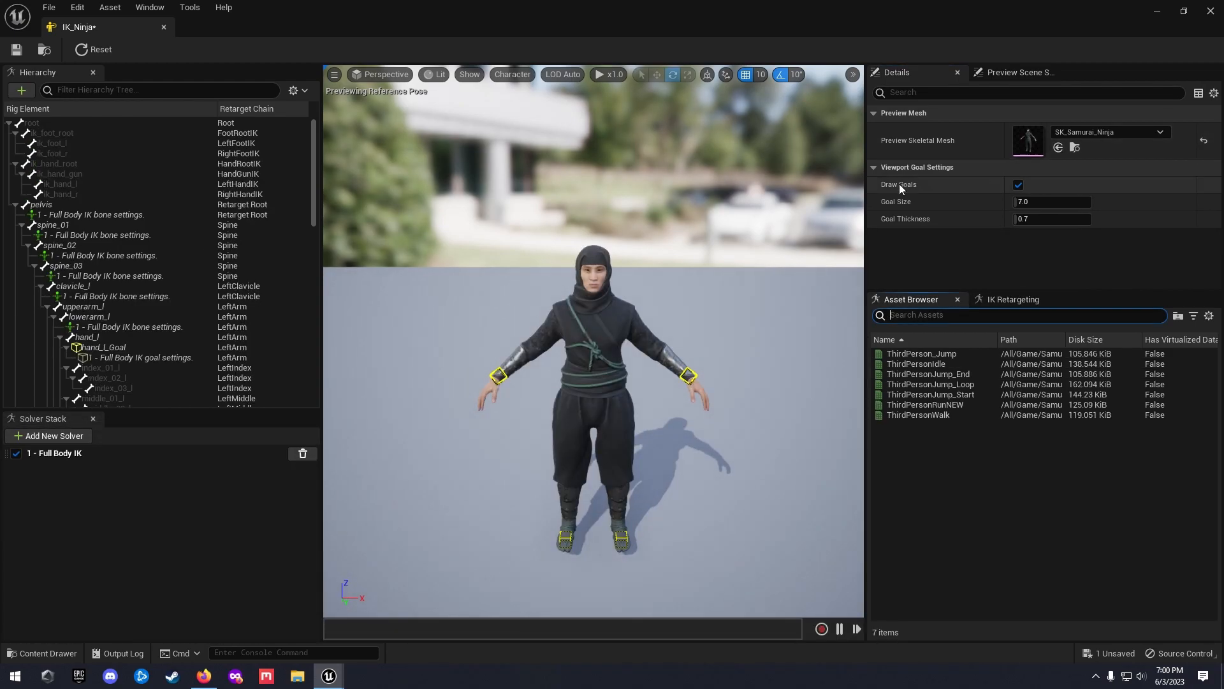
# - Set bone drawing to All Hierarchy in the rig's preview viewport
pyautogui.click(516, 75)
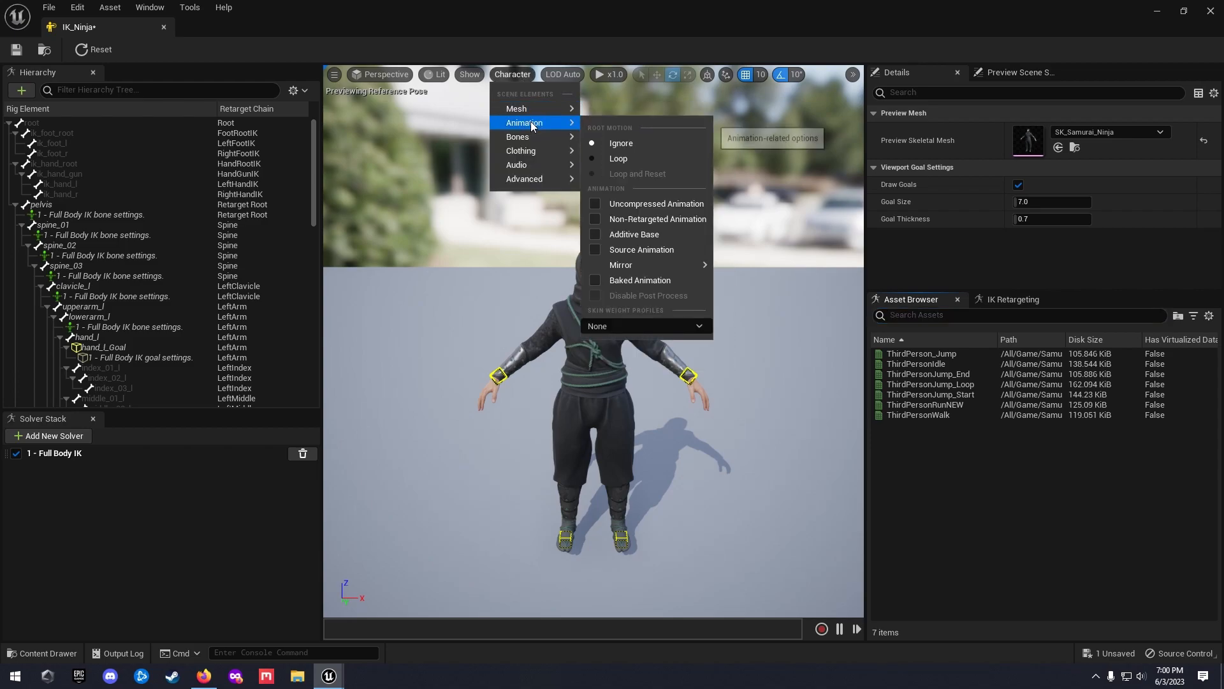
pyautogui.moveTo(532, 137)
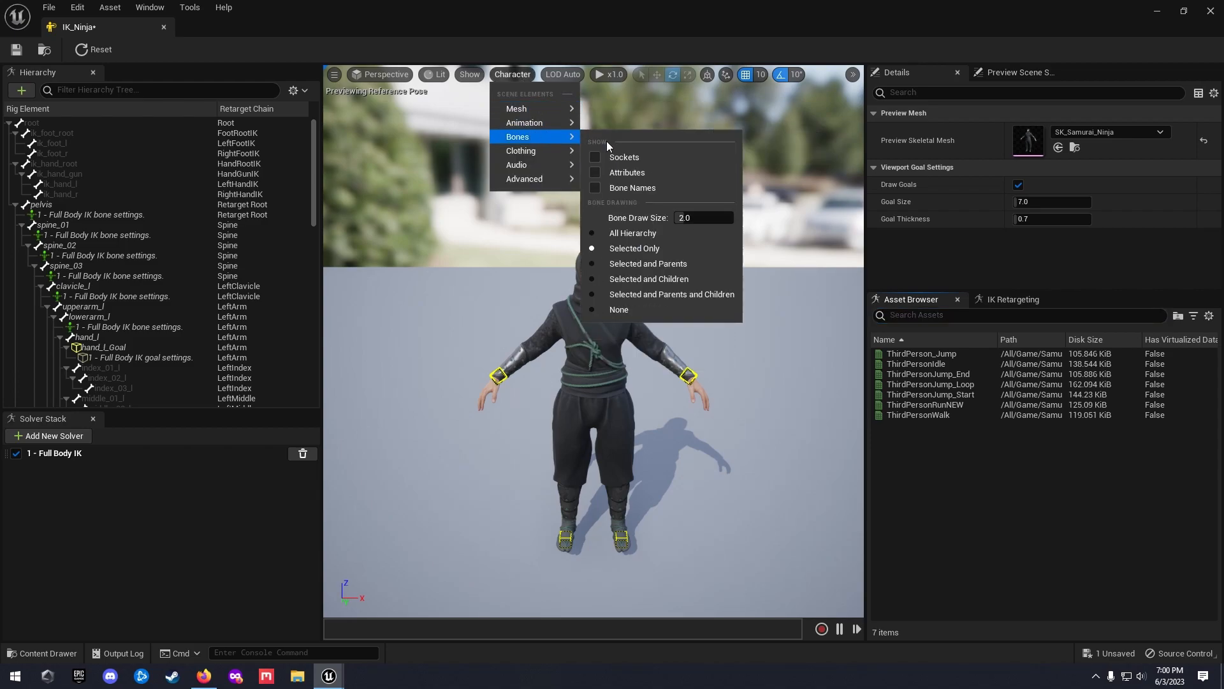
pyautogui.click(592, 233)
pyautogui.click(830, 439)
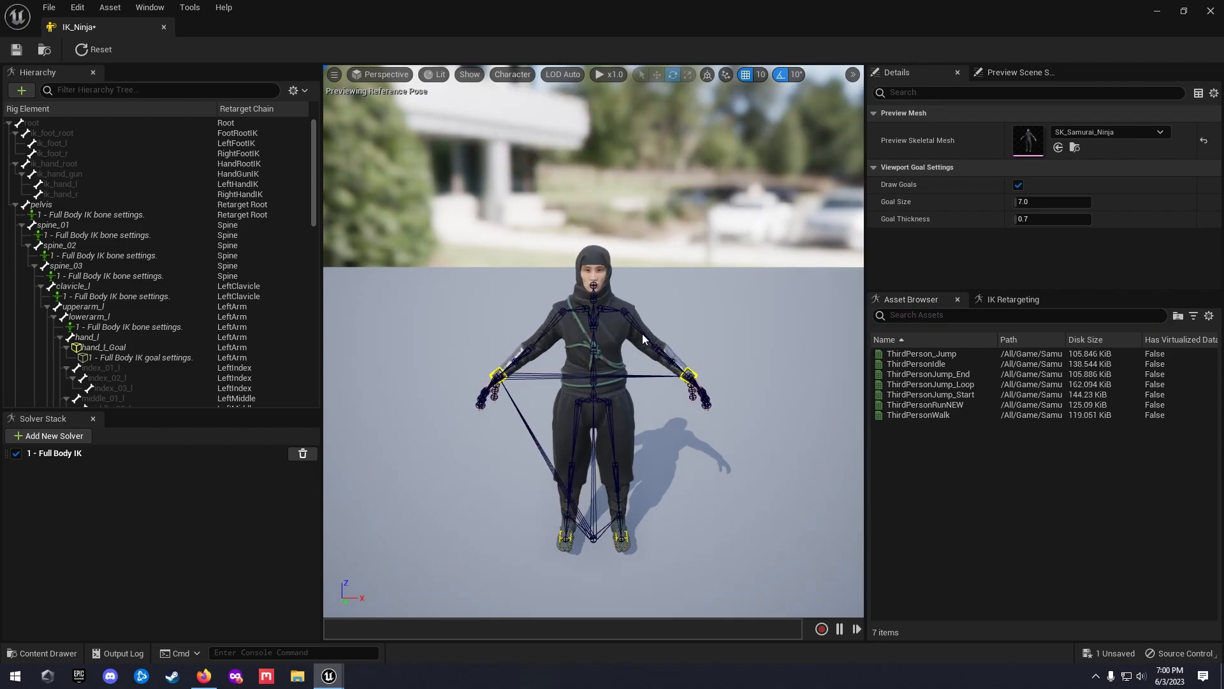
# - Look through the IK_Ninja bone hierarchy, save the rig and close it
pyautogui.scroll(-5, 166, 222)
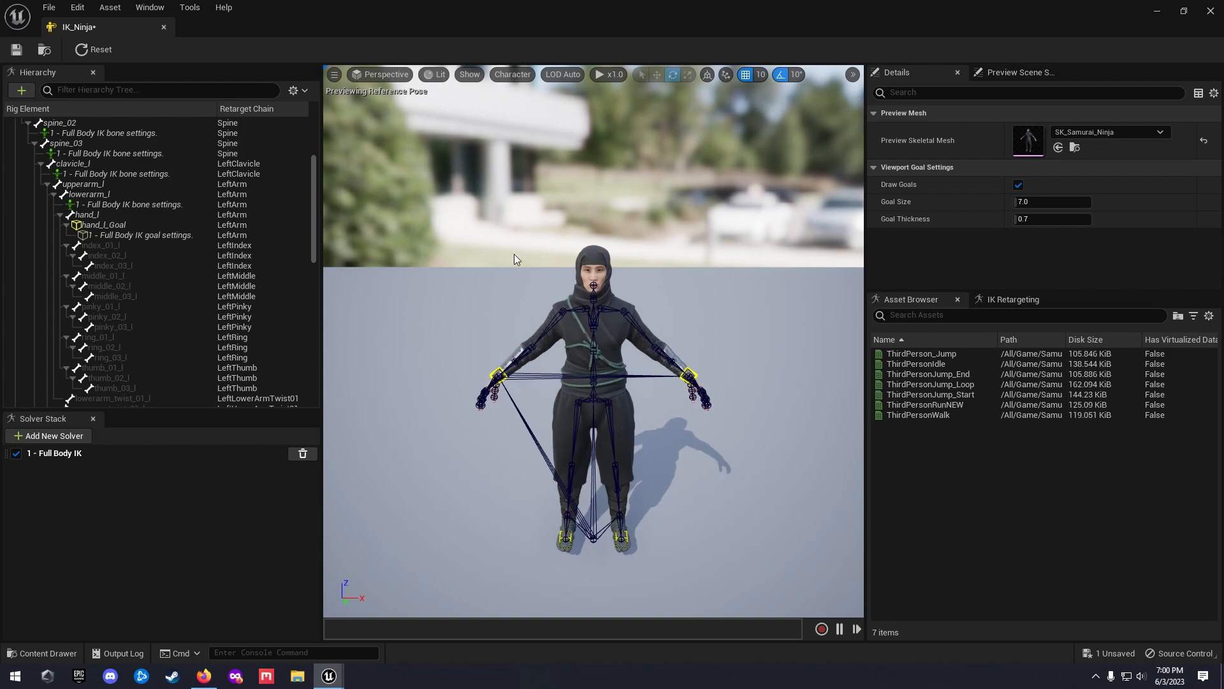
pyautogui.click(16, 50)
pyautogui.click(163, 27)
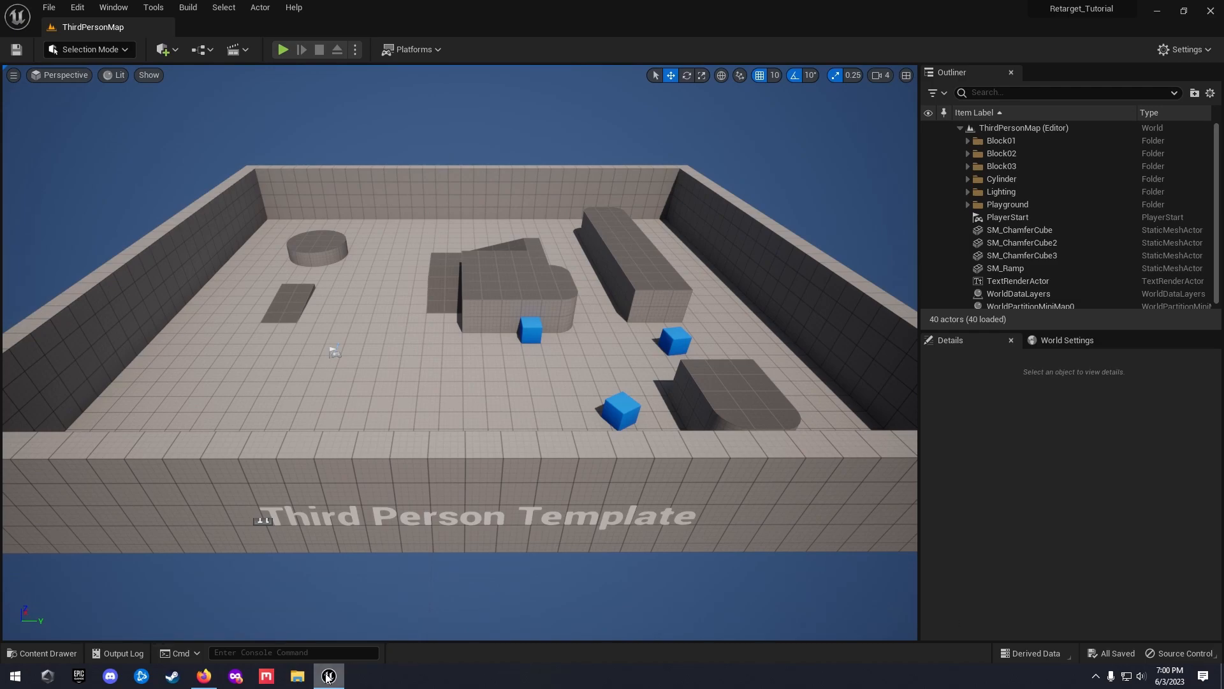
pyautogui.moveTo(327, 678)
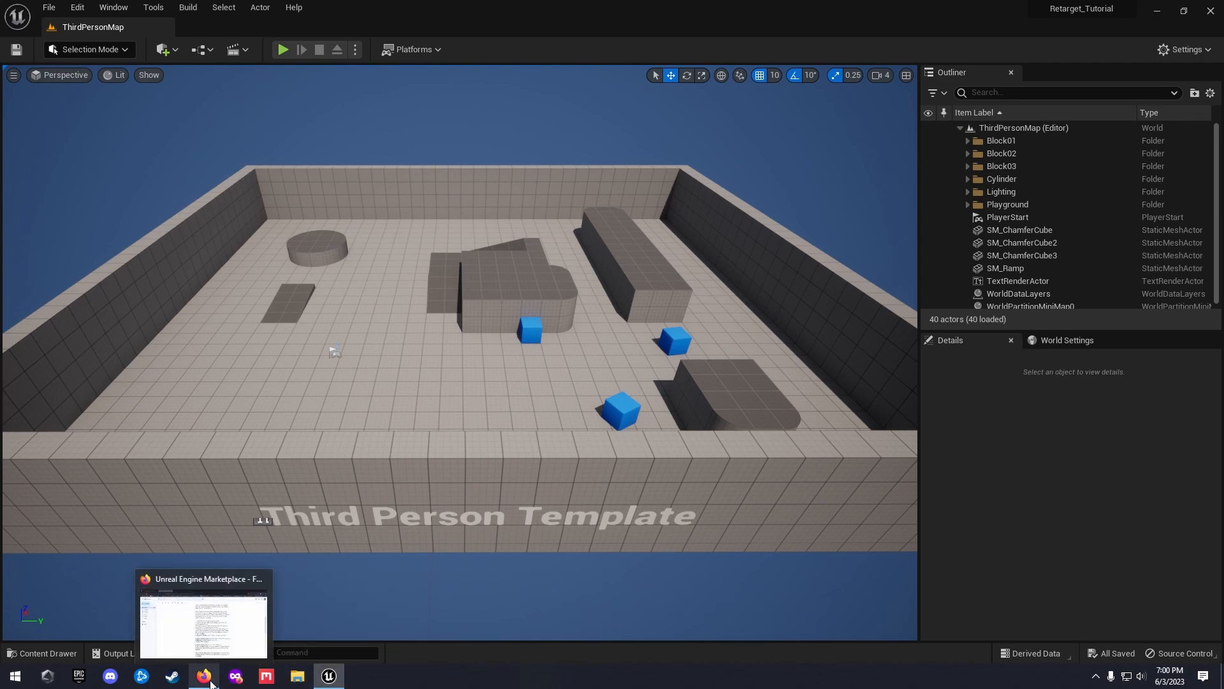
pyautogui.click(327, 678)
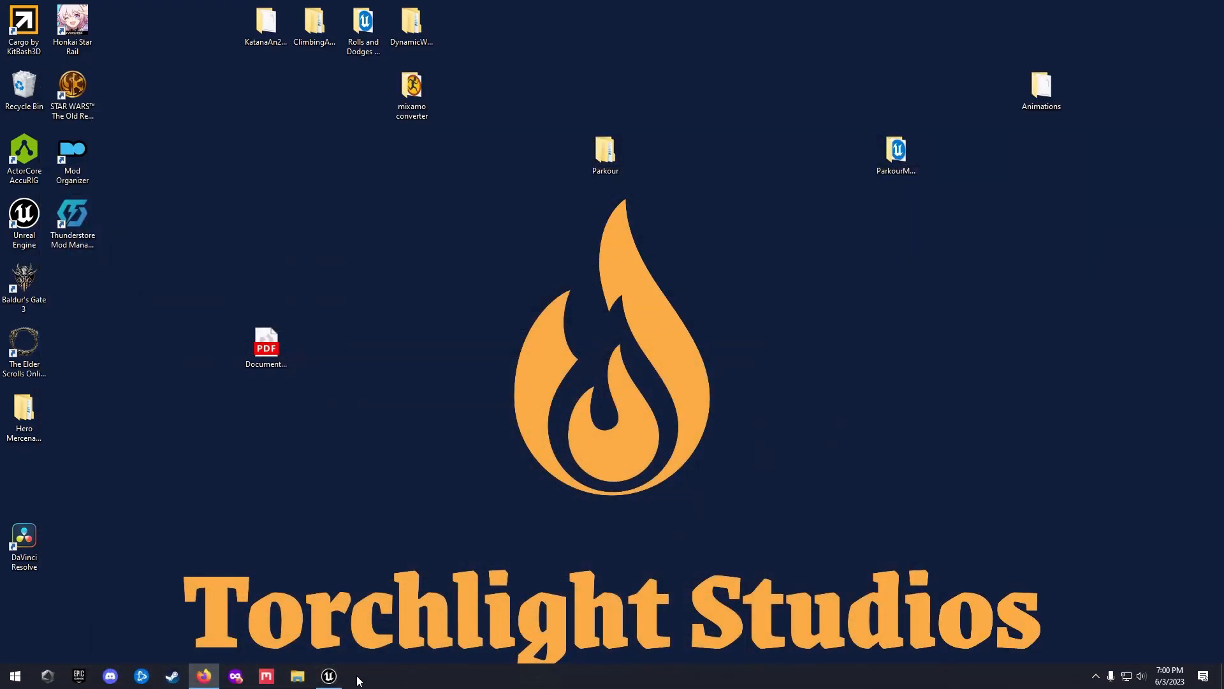
pyautogui.click(329, 678)
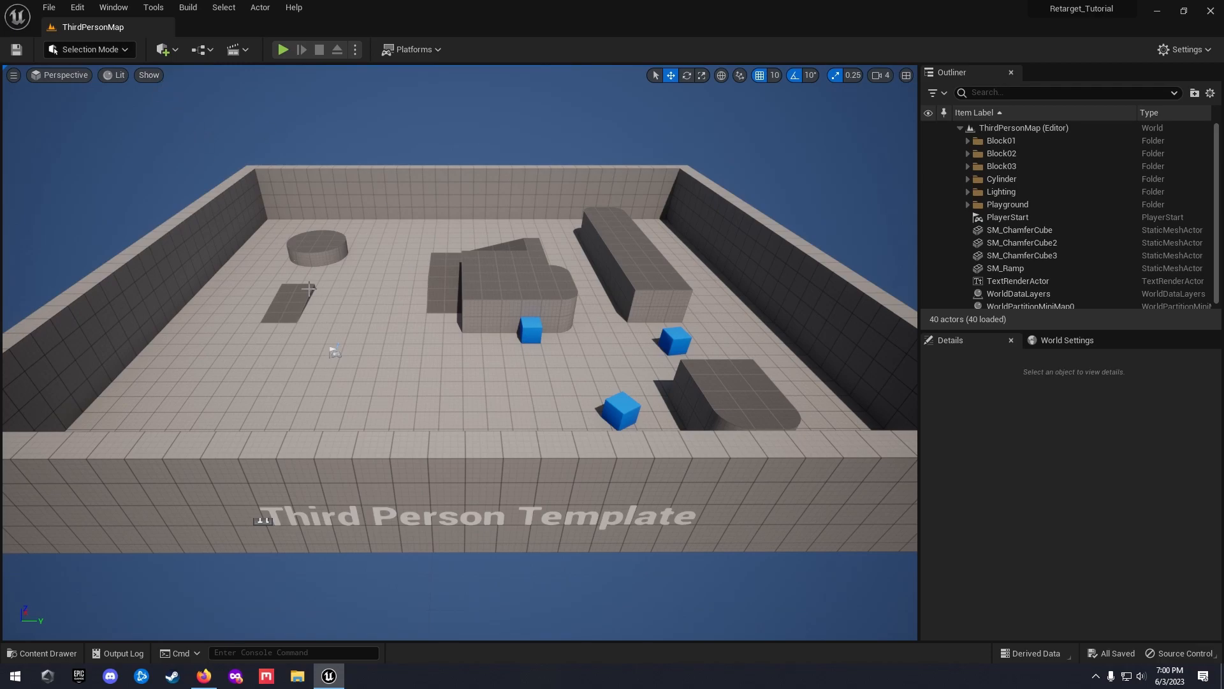
# - Browse the GrruzamSwordPack content down to the Character/Medeling_NewSkel/Katana folder to examine its character assets
pyautogui.hotkey('ctrl', 'space')
pyautogui.click(29, 544)
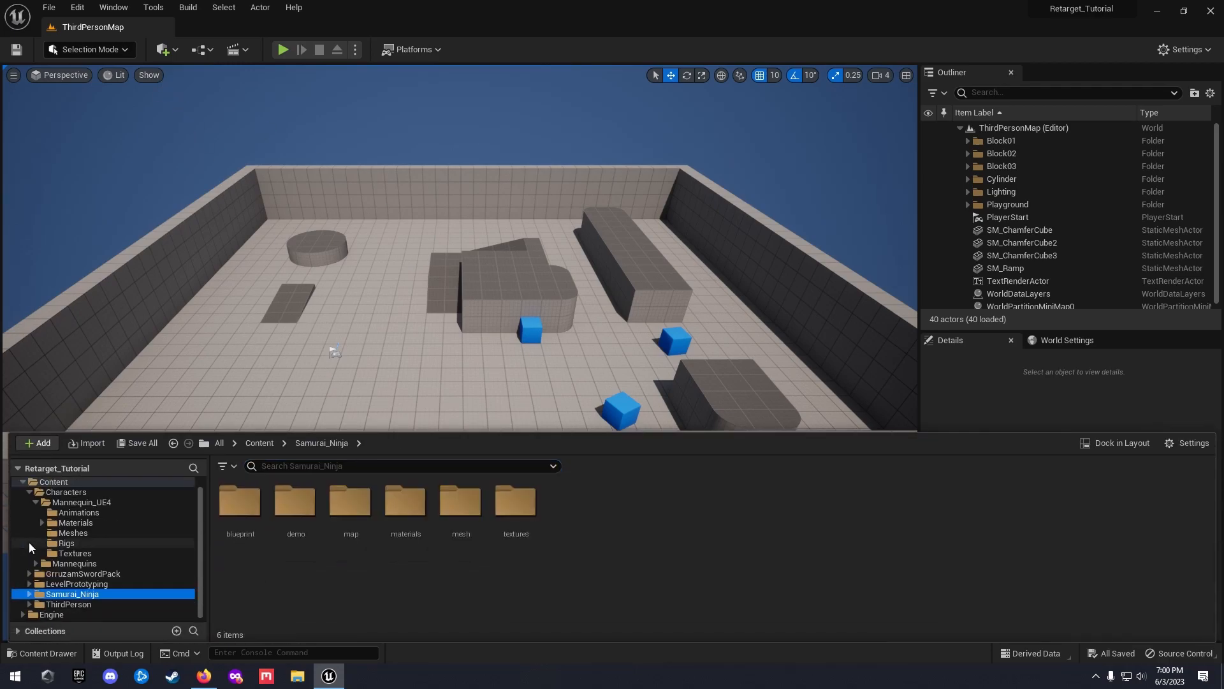
pyautogui.click(29, 492)
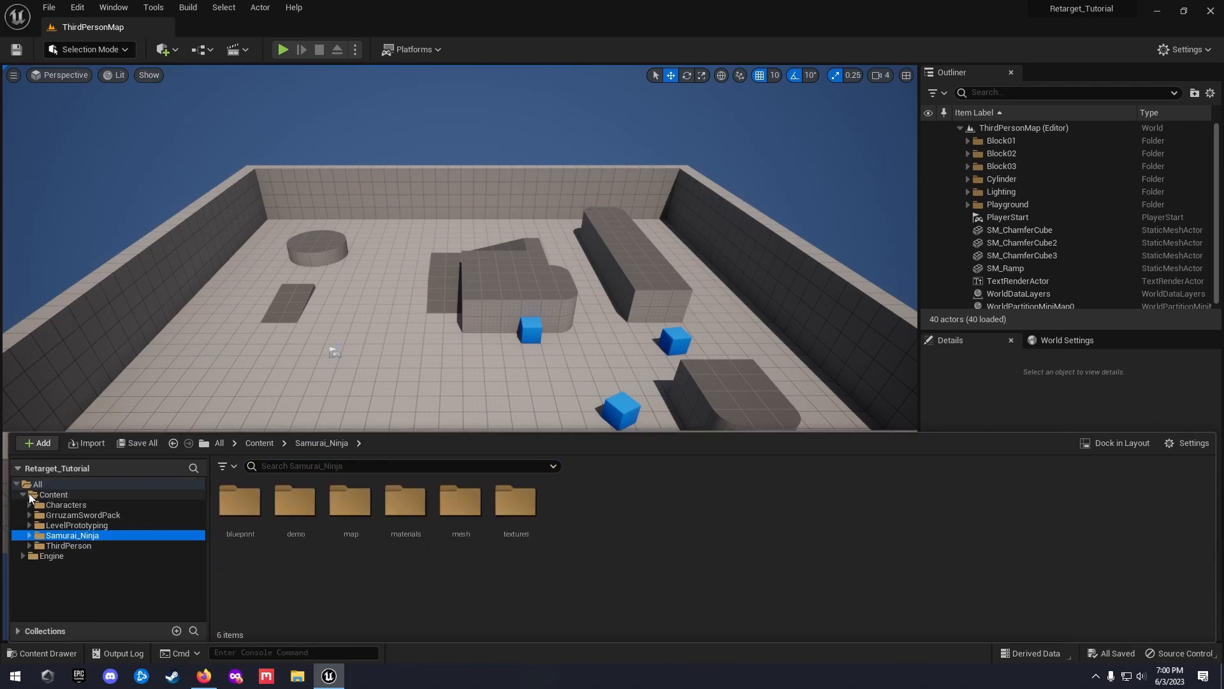
pyautogui.click(66, 516)
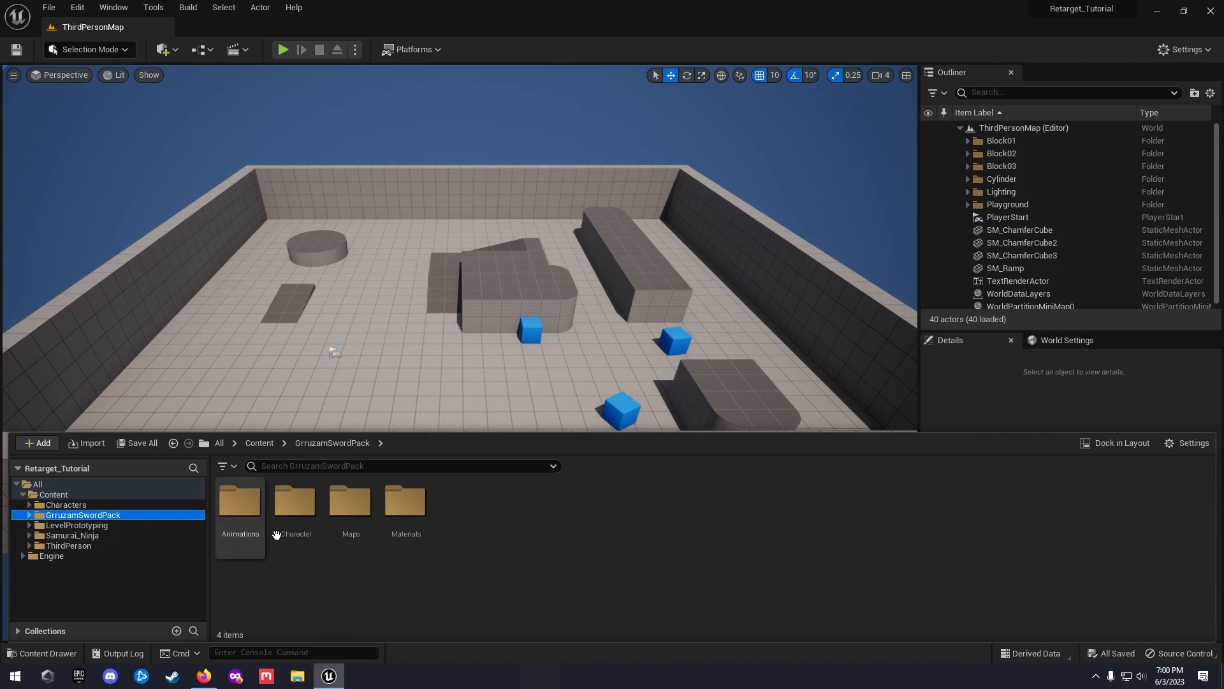
pyautogui.doubleClick(295, 503)
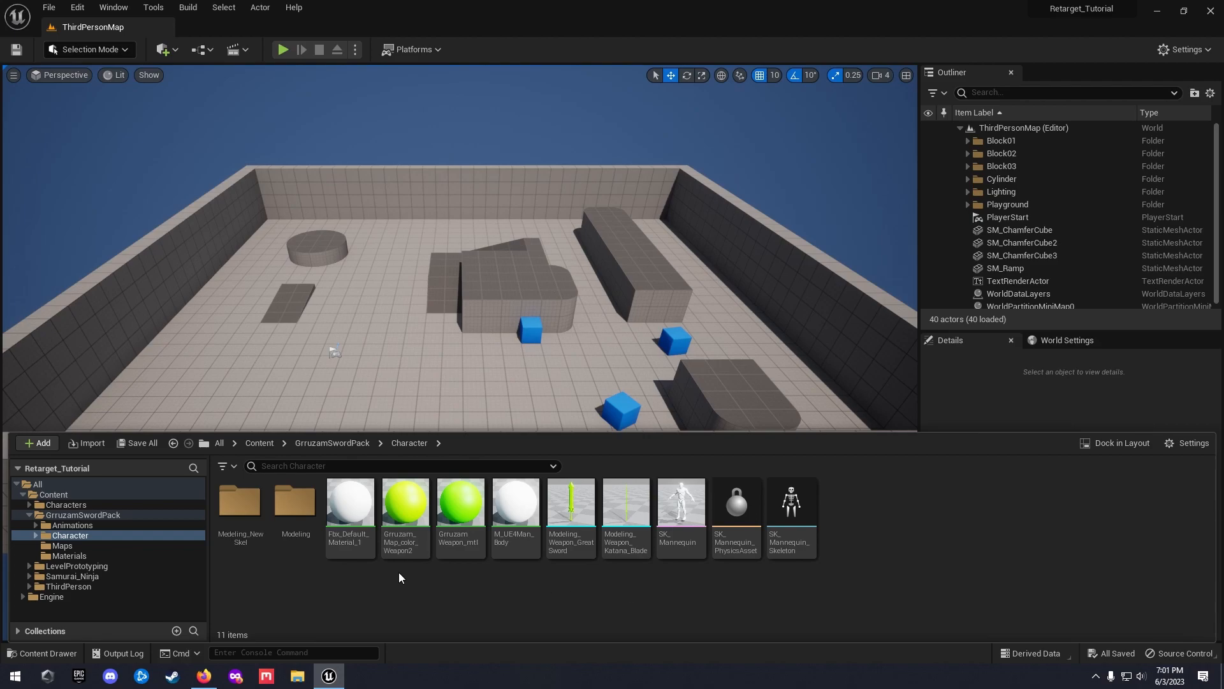
pyautogui.doubleClick(239, 501)
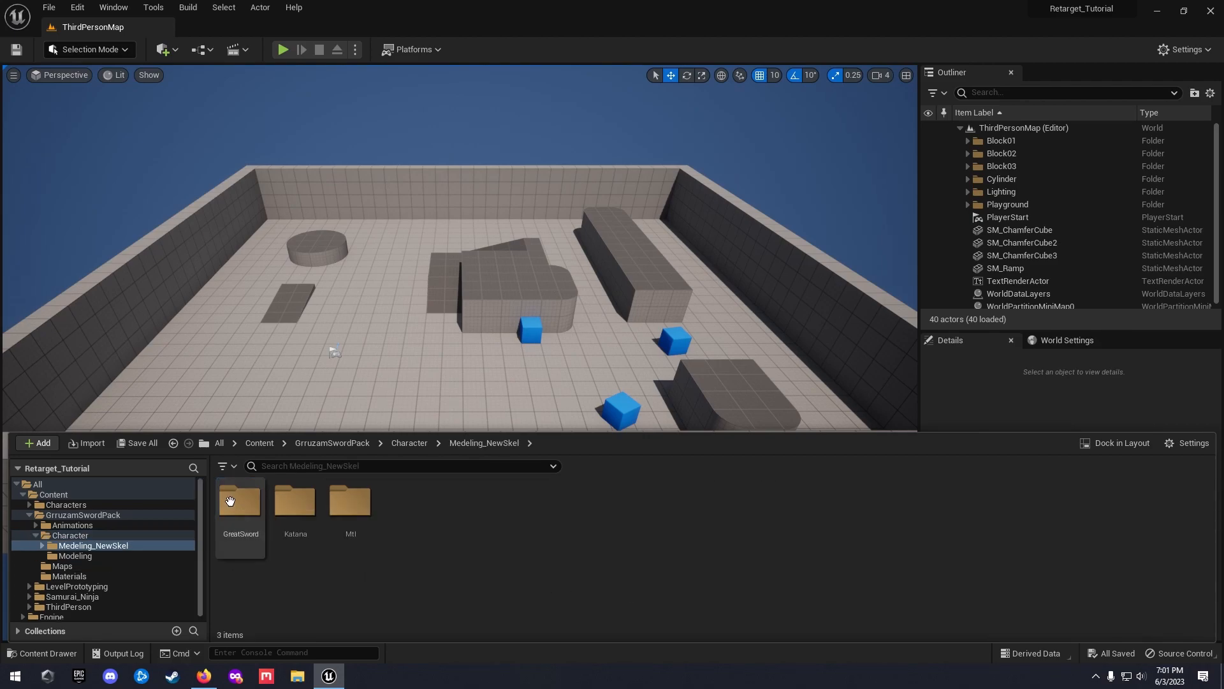
pyautogui.doubleClick(295, 502)
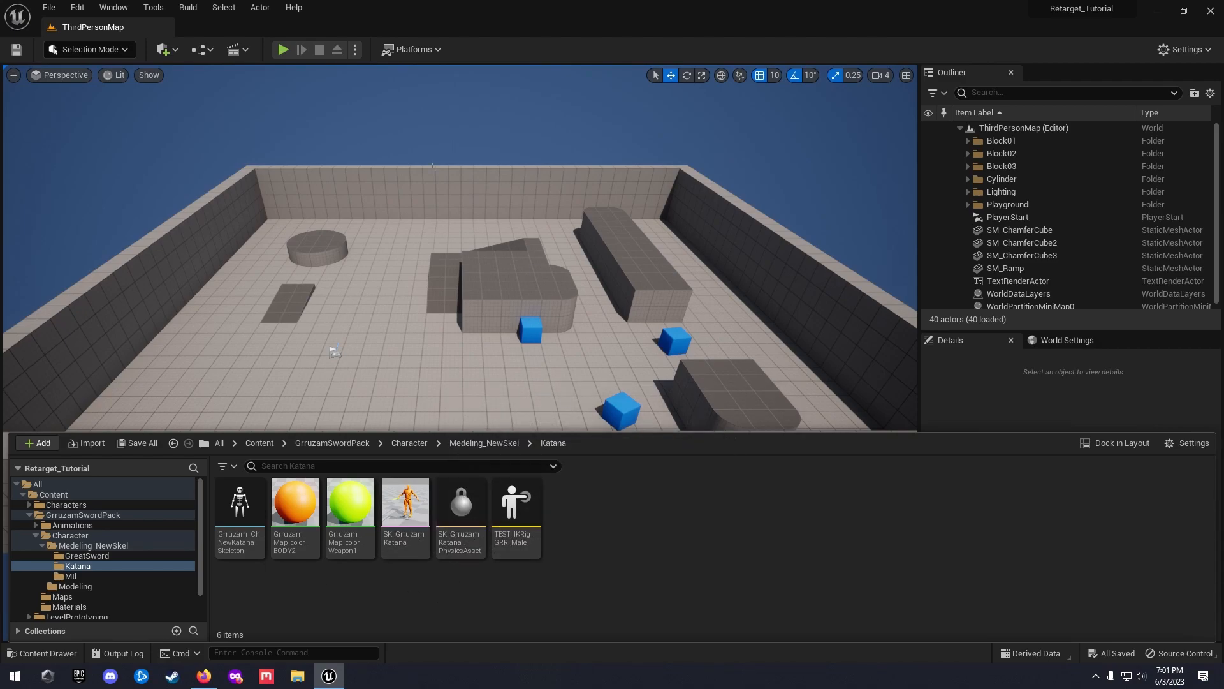
# - Duplicate the IK_UE4_Mannequin rig in the Characters/Mannequin_UE4/Rigs folder and name the copy IK_Katana
pyautogui.click(30, 504)
pyautogui.click(81, 515)
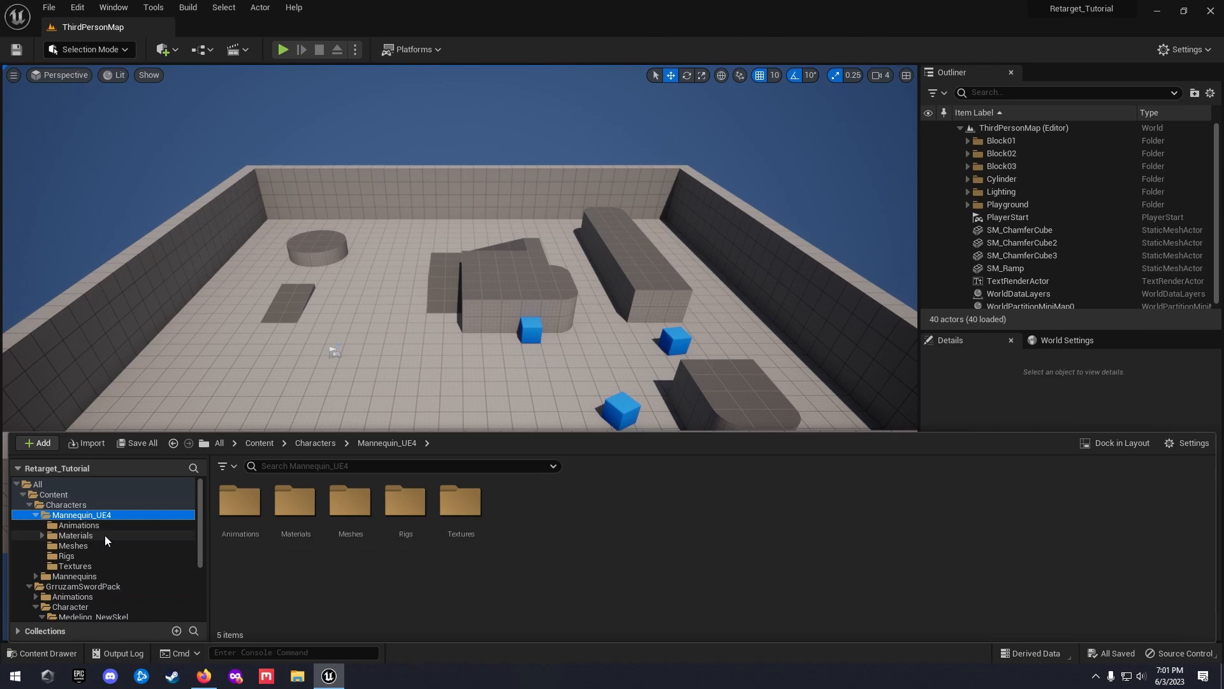
pyautogui.click(75, 555)
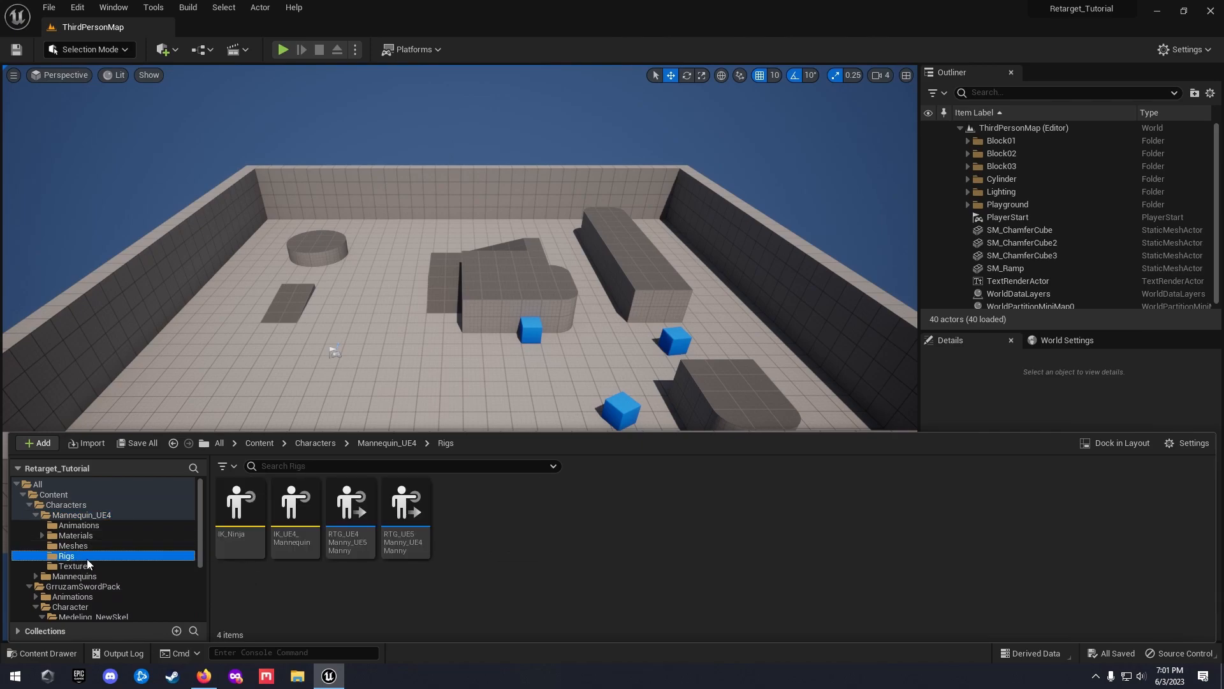
pyautogui.rightClick(304, 544)
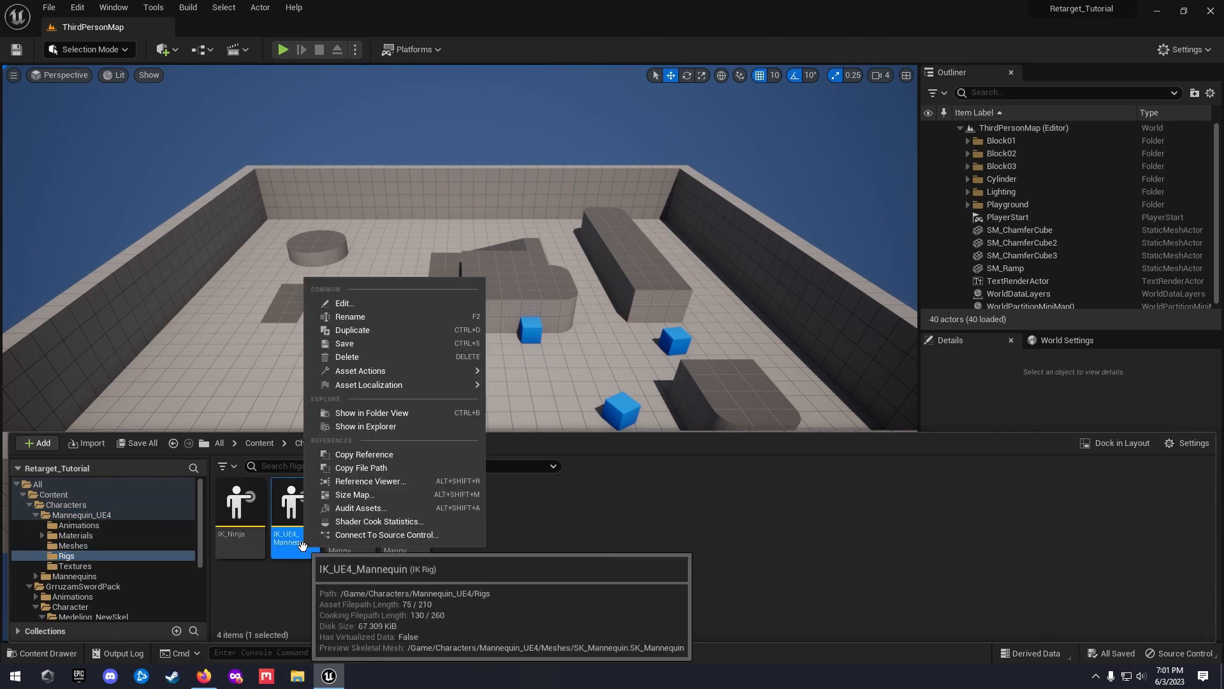
pyautogui.click(400, 330)
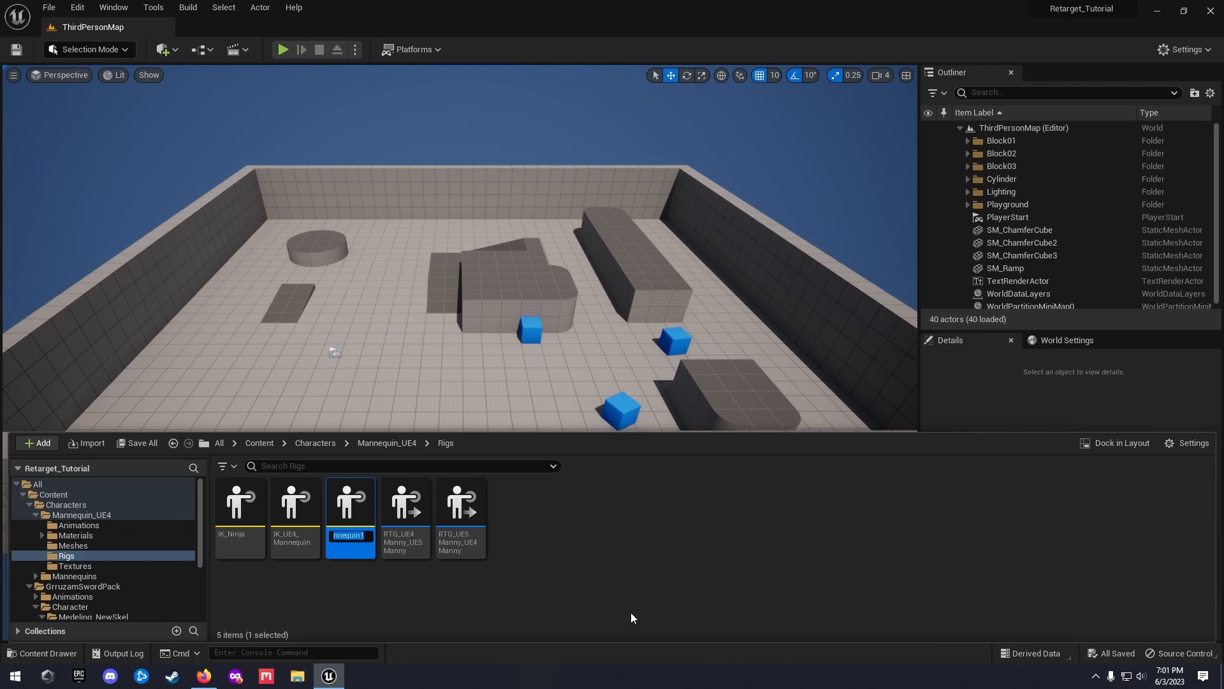
pyautogui.write('IK')
pyautogui.write('_Katana')
pyautogui.press('Return')
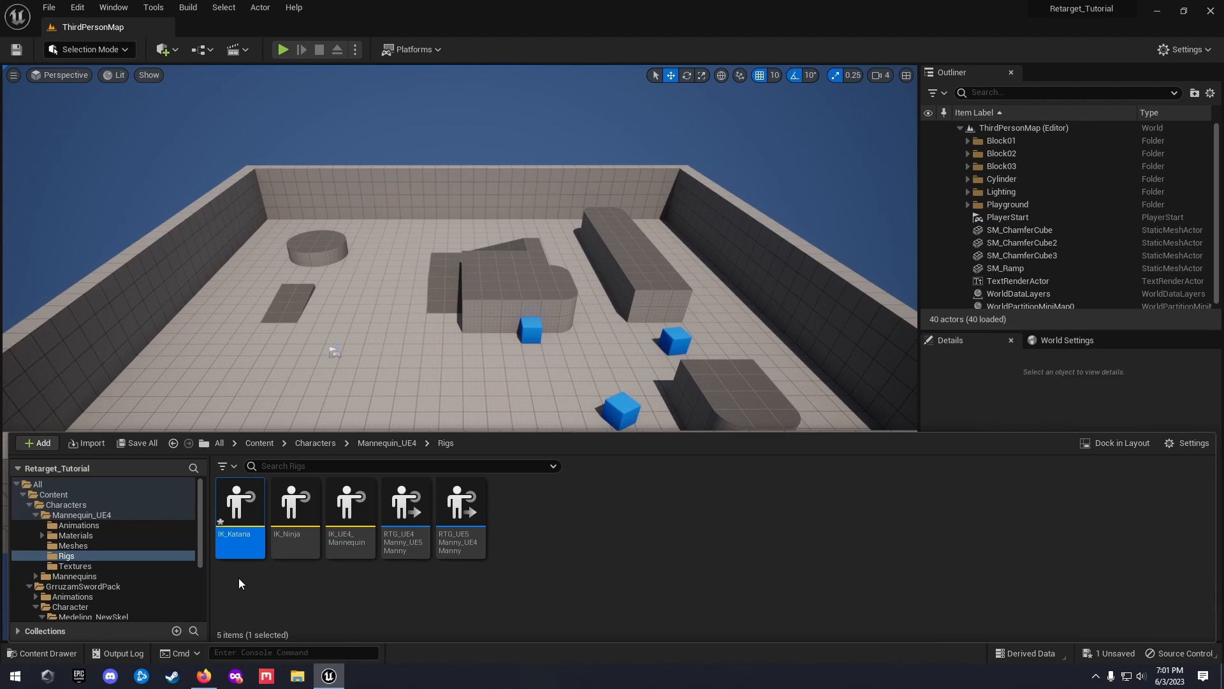
# - Collapse the Mannequin_UE4 folder and examine the assets in the GrruzamSwordPack Character folder
pyautogui.click(32, 515)
pyautogui.click(36, 514)
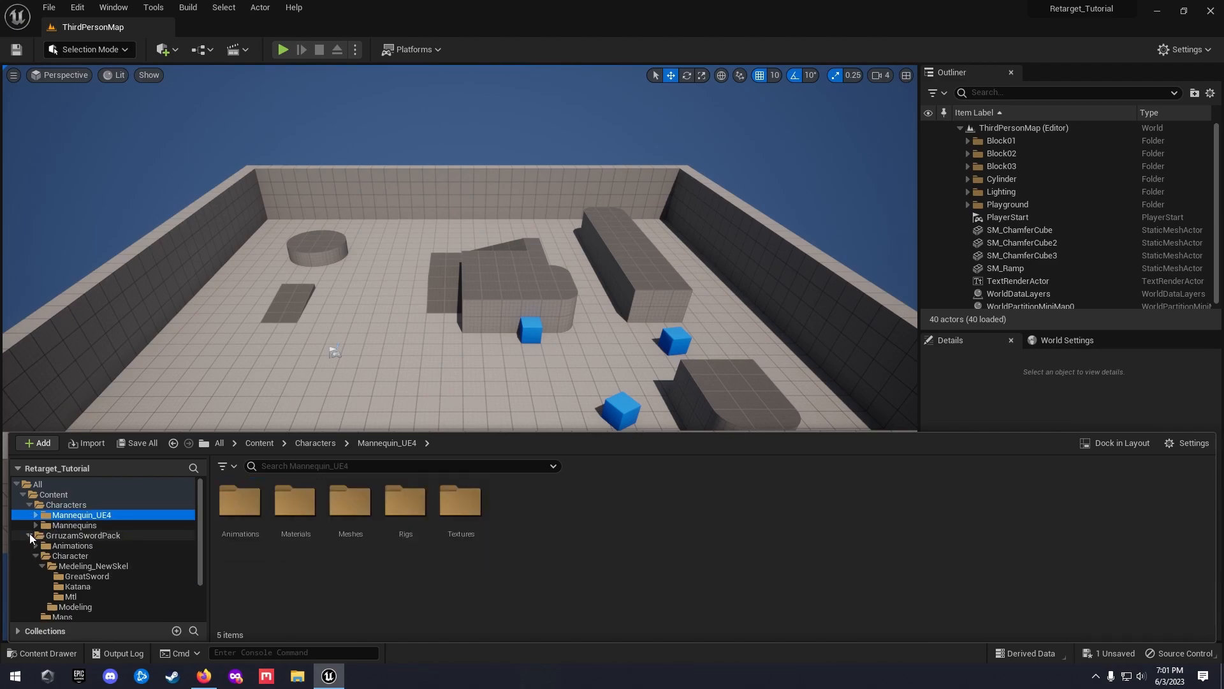
pyautogui.click(29, 533)
pyautogui.click(29, 533)
pyautogui.click(28, 536)
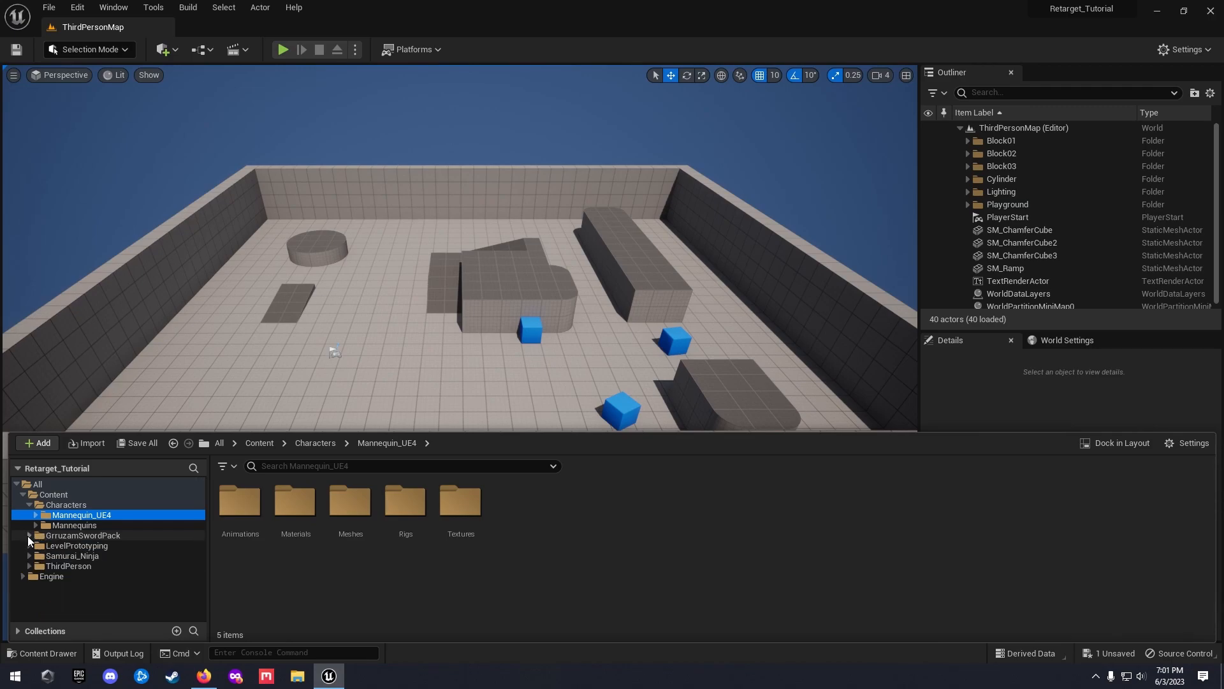
pyautogui.click(64, 535)
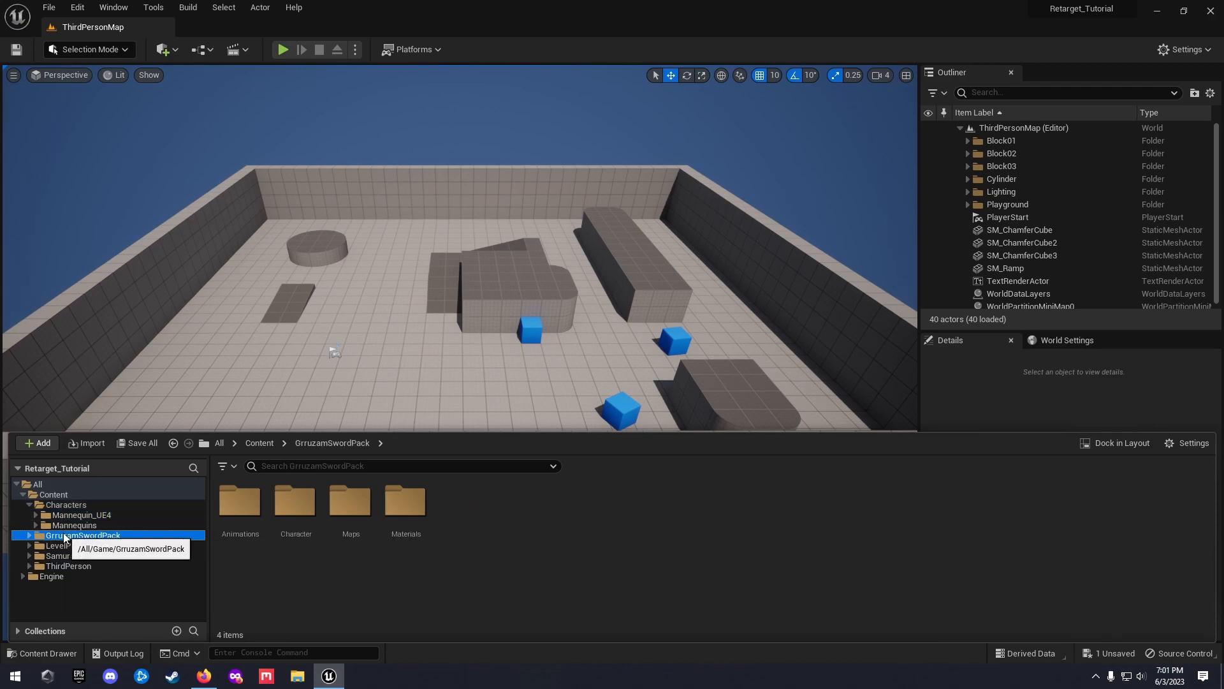
pyautogui.doubleClick(298, 507)
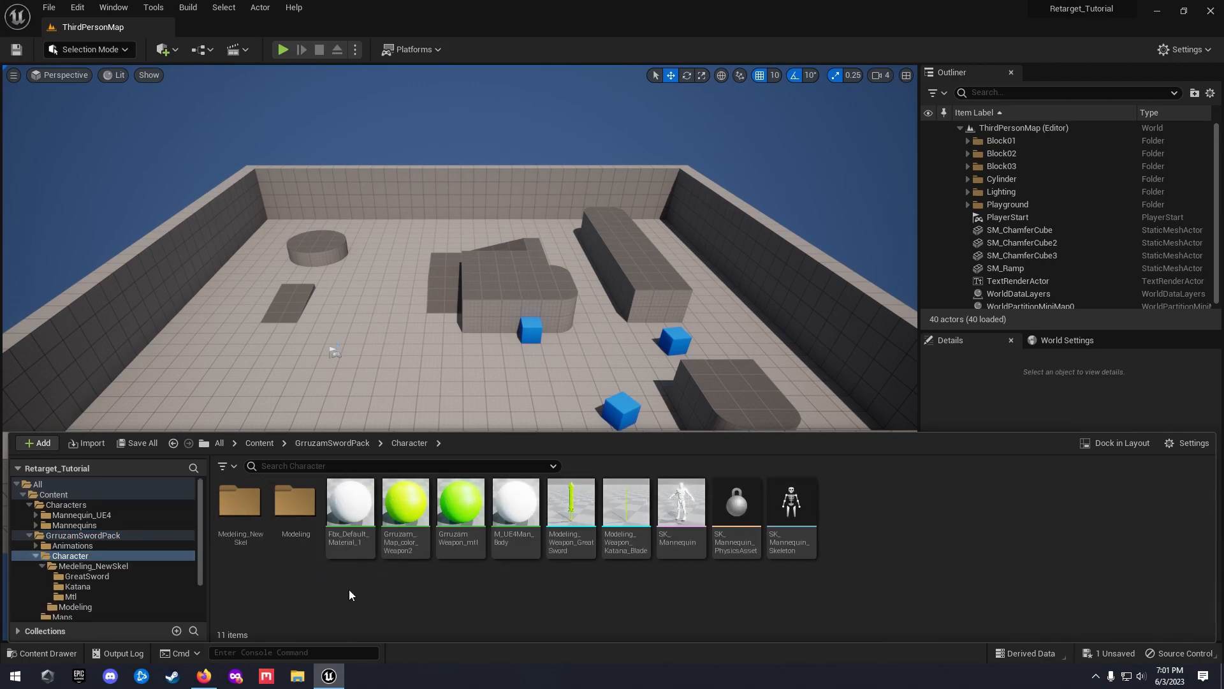
# - Open the IK_Katana rig from the Characters/Mannequin_UE4/Rigs folder
pyautogui.click(34, 514)
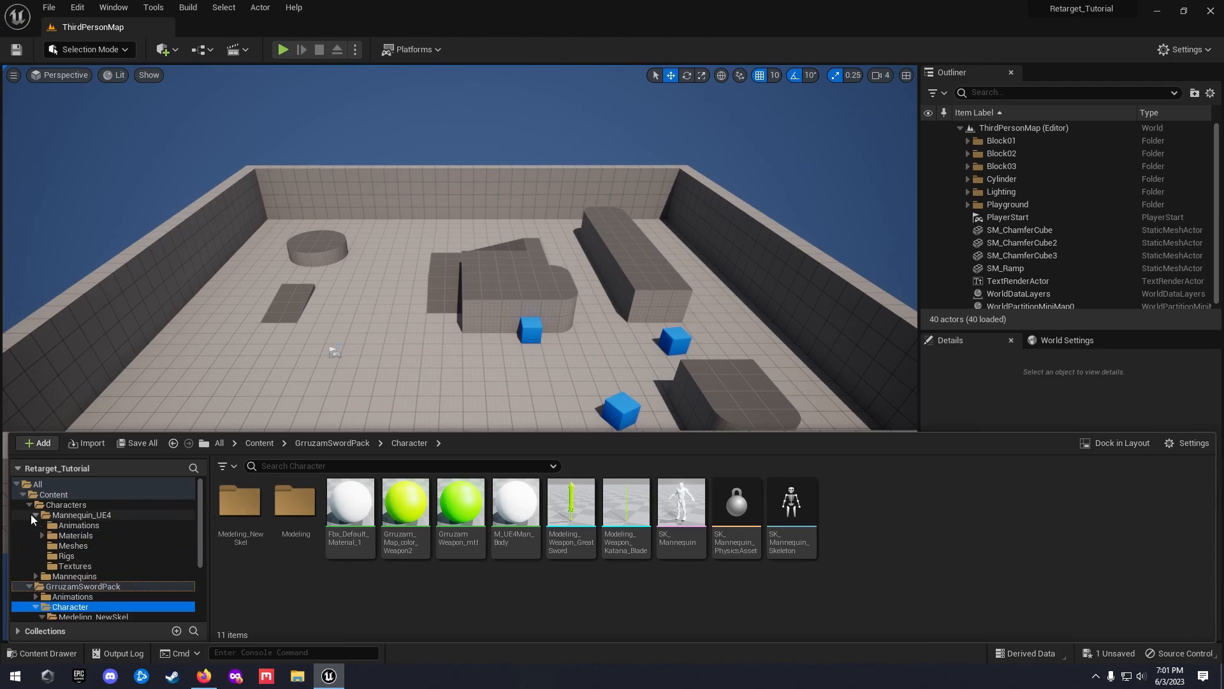
pyautogui.click(66, 556)
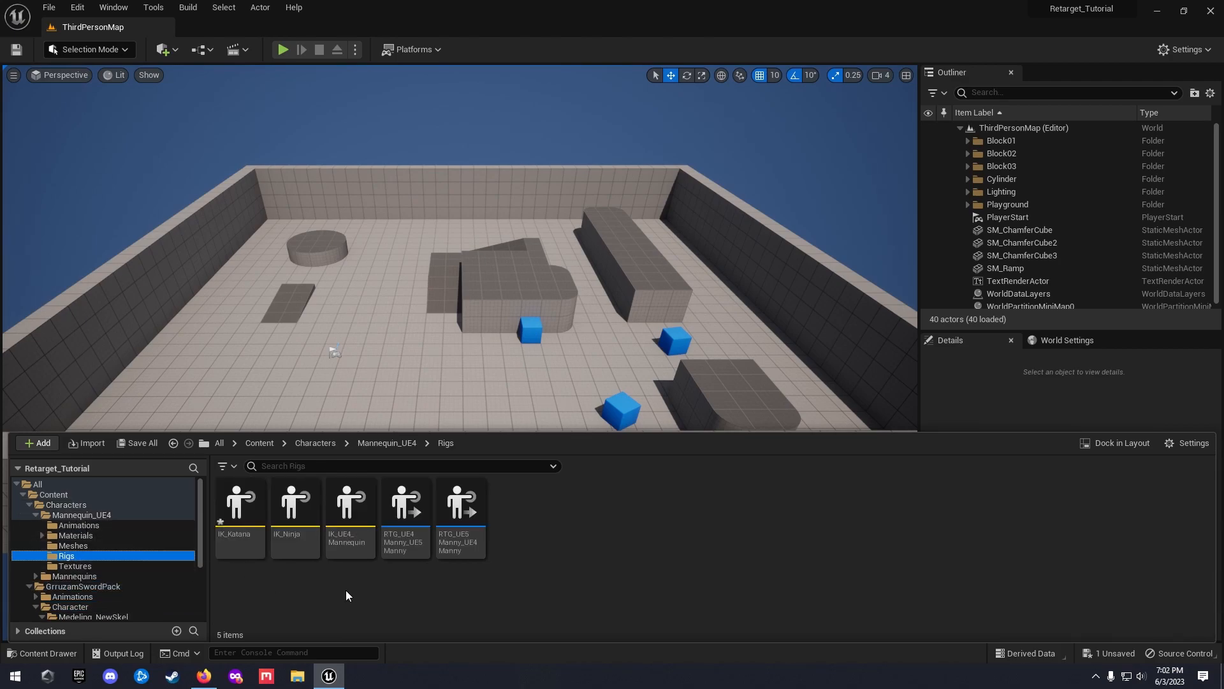
pyautogui.doubleClick(241, 511)
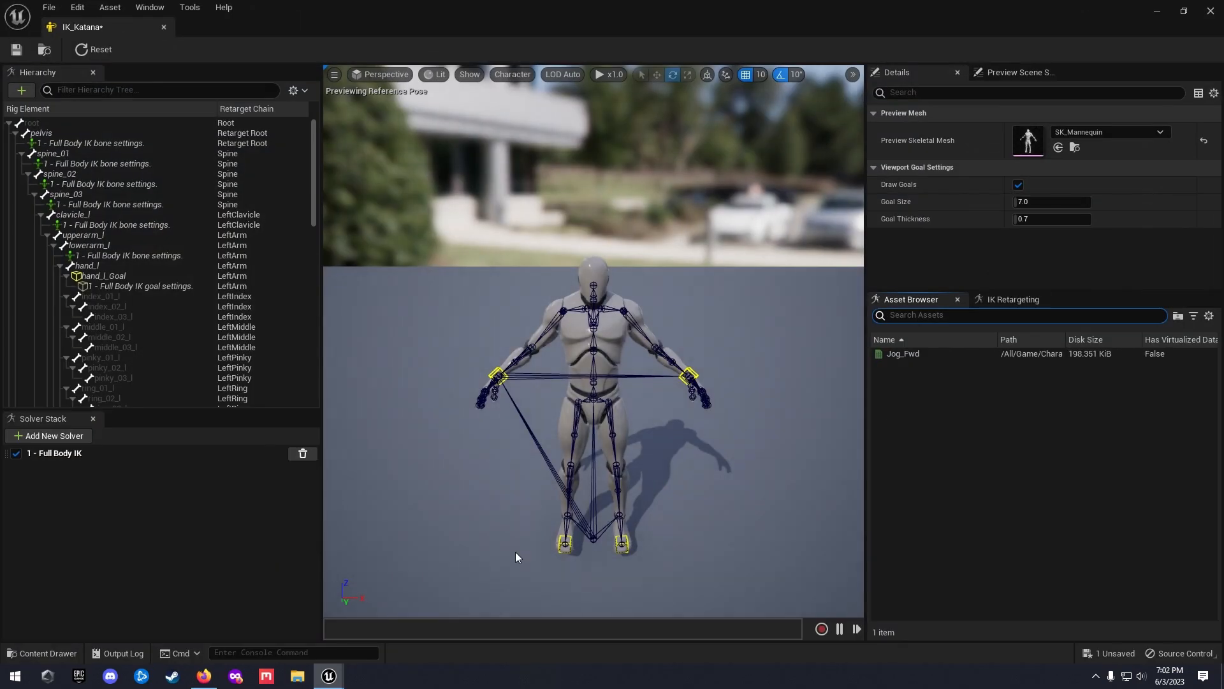
# - Set the rig's preview skeletal mesh to SK_Grruzam_Katana from the GrruzamSwordPack Katana folder, then save and close the rig
pyautogui.click(1074, 147)
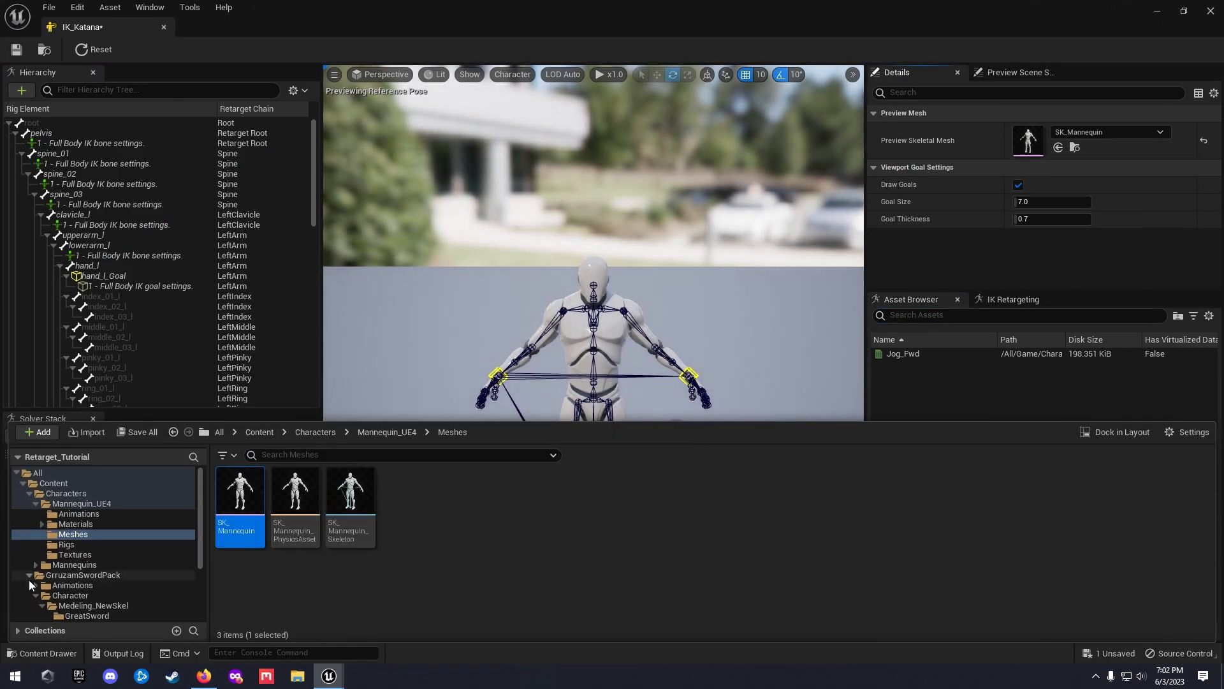
pyautogui.scroll(-3, 64, 574)
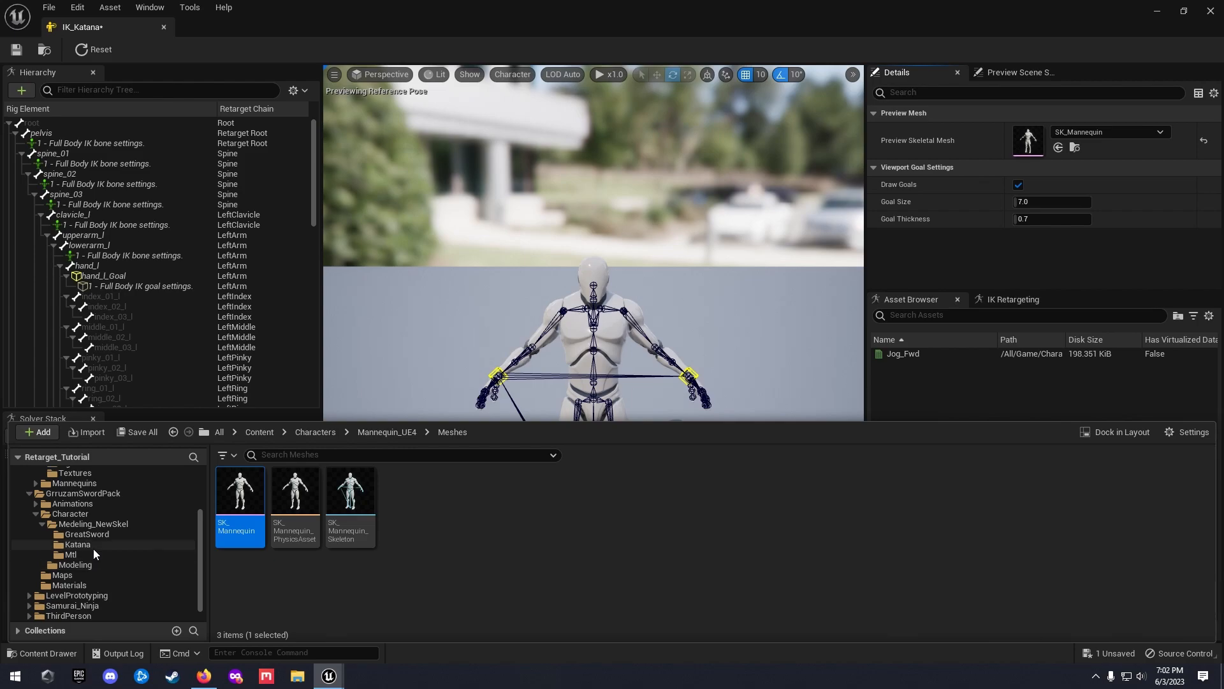
pyautogui.click(78, 545)
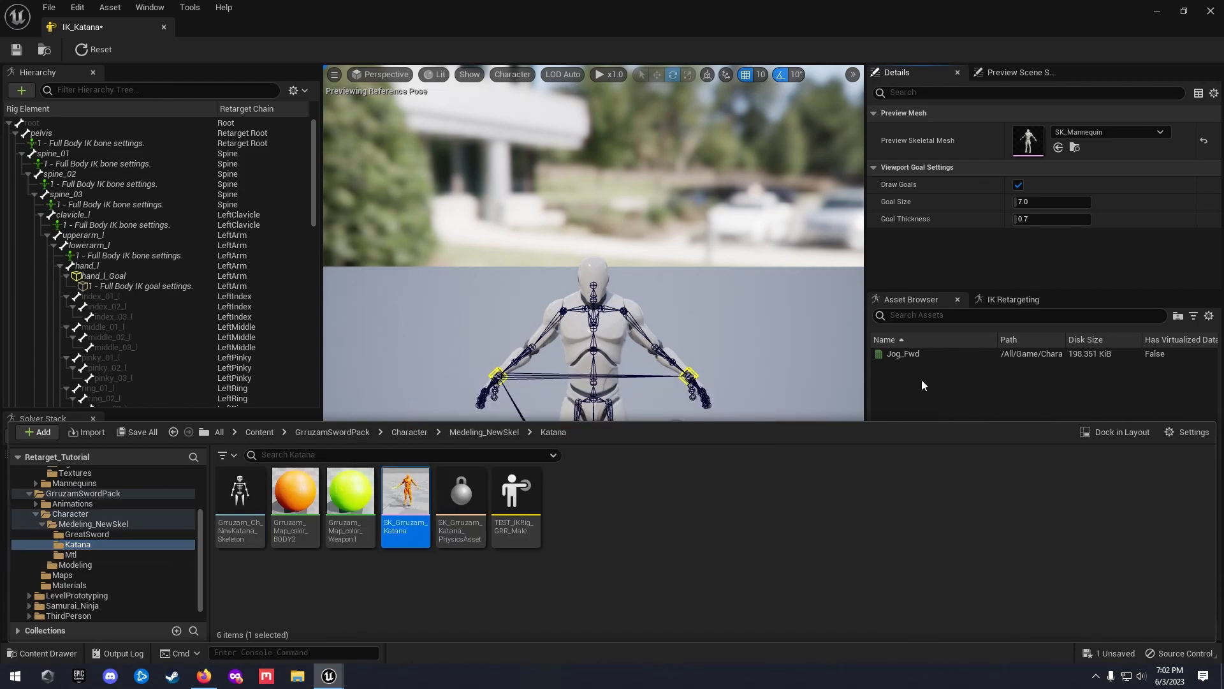
pyautogui.click(1059, 147)
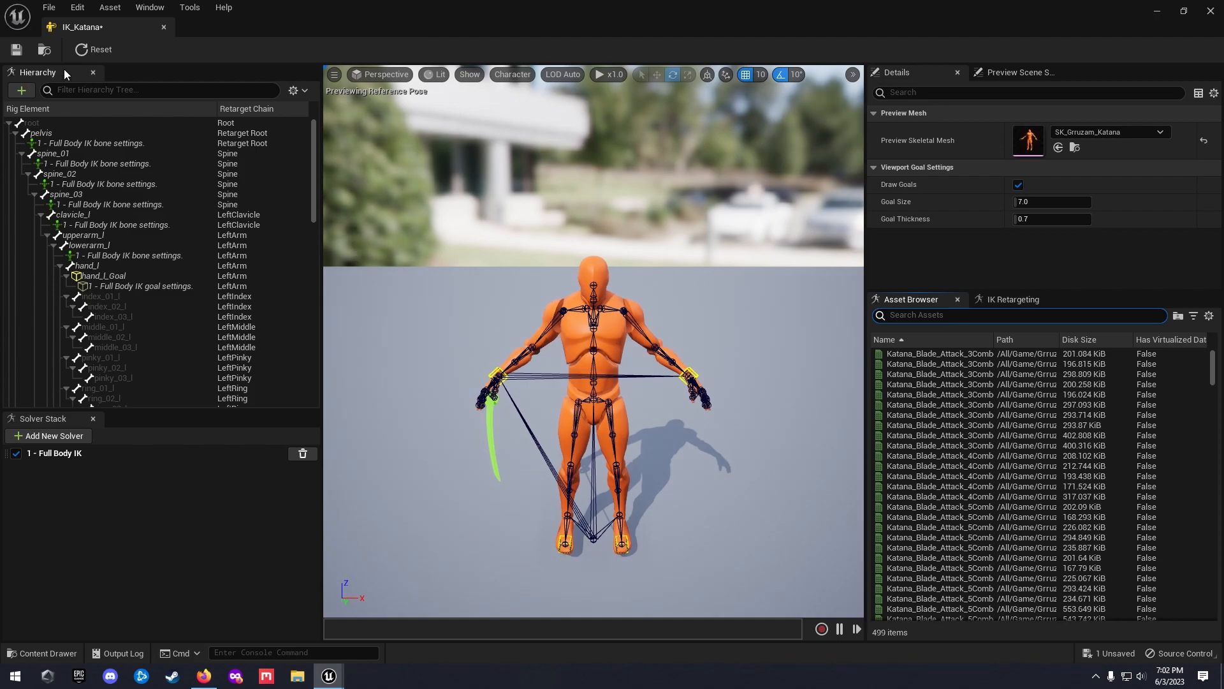
pyautogui.click(16, 49)
pyautogui.click(163, 27)
# - Duplicate the RTG_UE5Manny_UE4Manny retargeter in the Characters/Mannequin_UE4/Rigs folder
pyautogui.hotkey('ctrl', 'space')
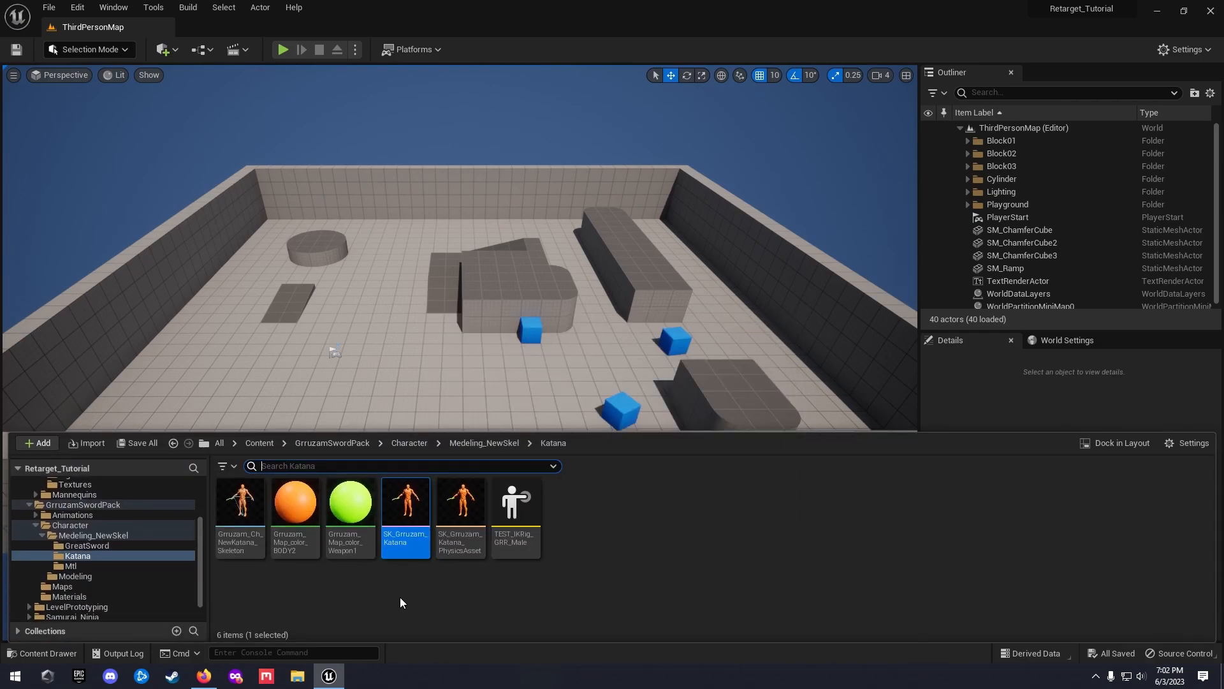
pyautogui.moveTo(409, 527)
pyautogui.click(27, 503)
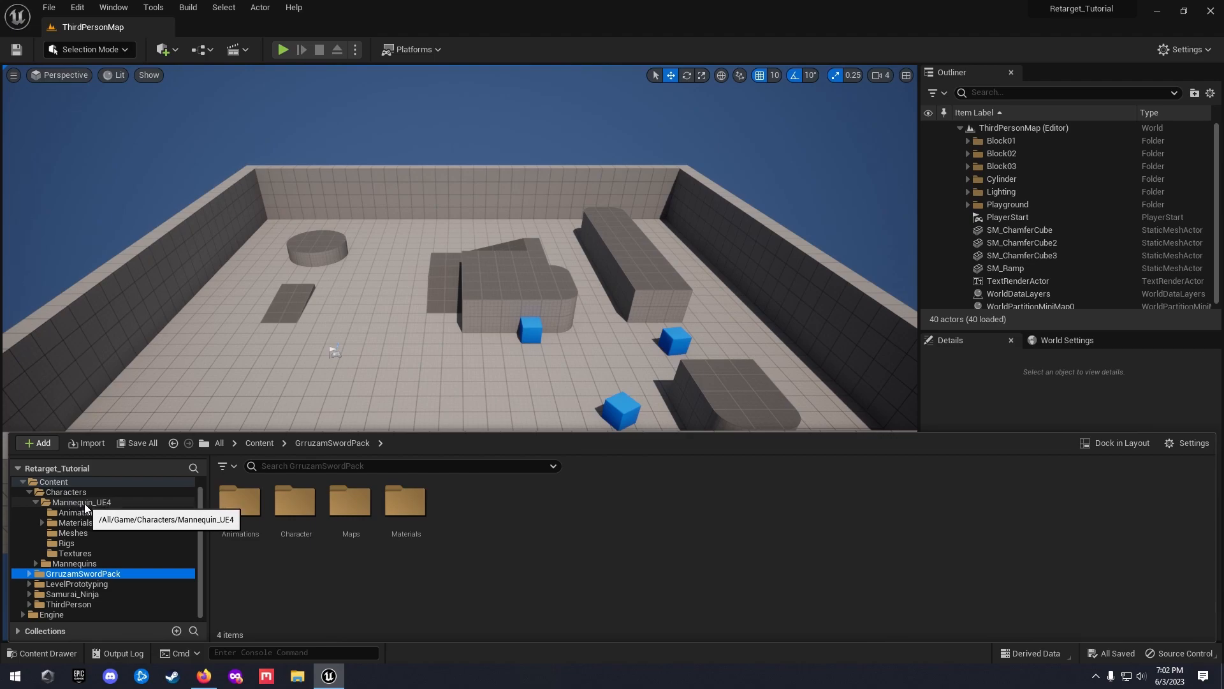
pyautogui.click(74, 543)
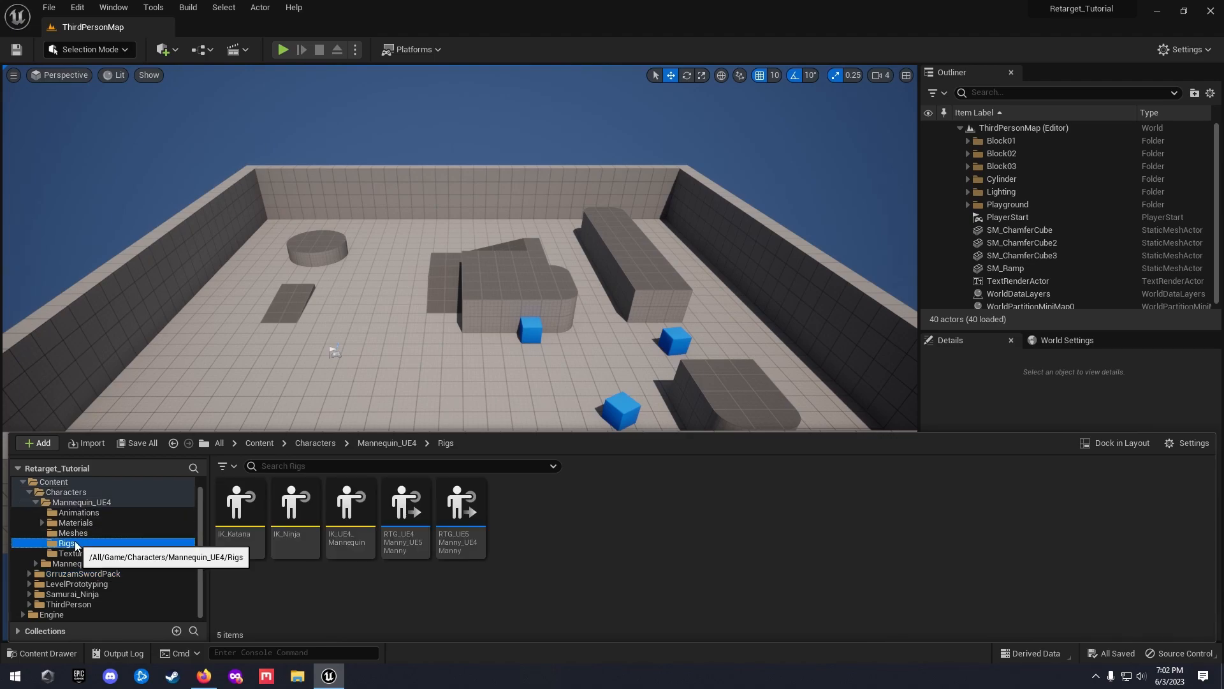
pyautogui.rightClick(471, 550)
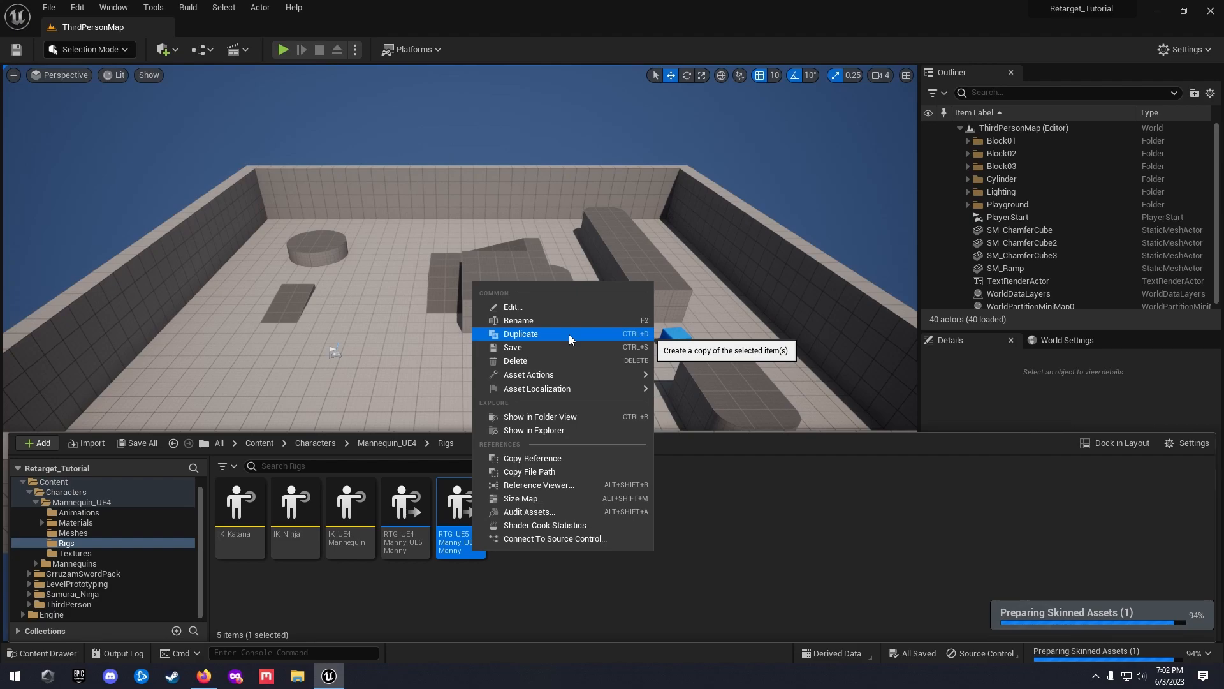
pyautogui.click(542, 572)
pyautogui.rightClick(470, 524)
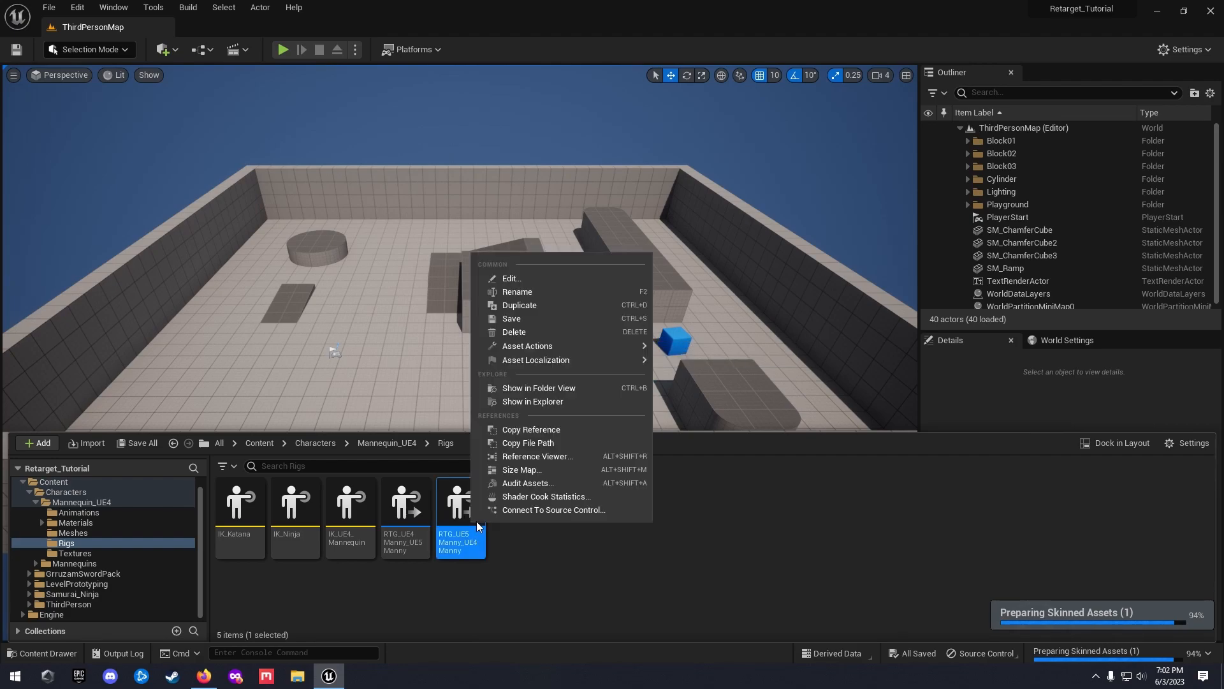
pyautogui.click(553, 307)
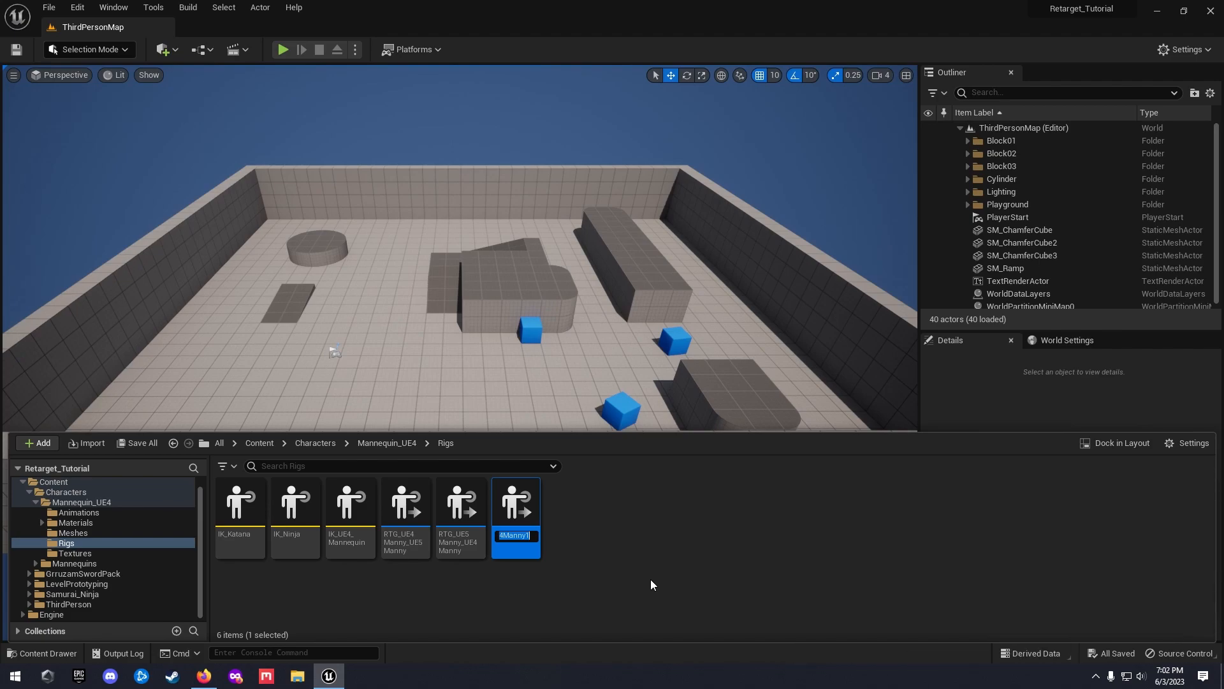
# - Name the duplicated retargeter RTG_Ninja_Katana
pyautogui.write('Ninjat_Kat')
pyautogui.press('BackSpace')
pyautogui.press('BackSpace')
pyautogui.press('BackSpace')
pyautogui.press('BackSpace')
pyautogui.press('BackSpace')
pyautogui.press('BackSpace')
pyautogui.write('a_Katana')
pyautogui.press('Home')
pyautogui.write('RTG')
pyautogui.press('Return')
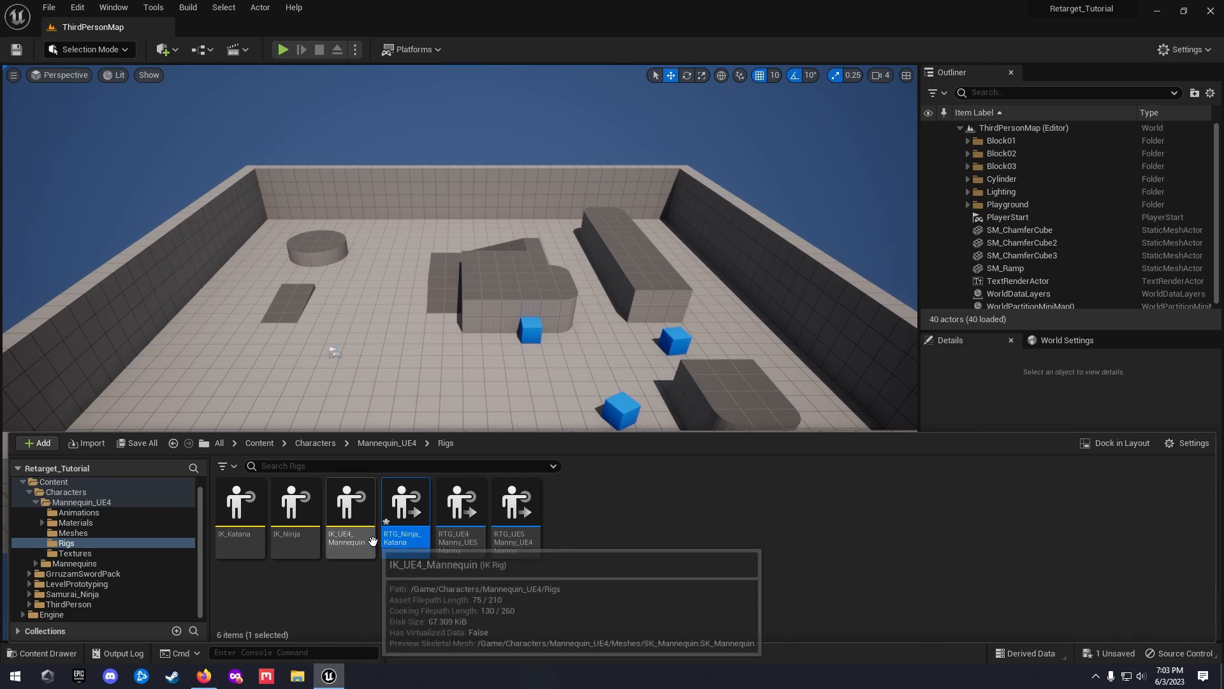
# - Open RTG_Ninja_Katana, set its source IK rig to IK_Katana and its target IK rig to IK_Ninja, and save it
pyautogui.doubleClick(404, 540)
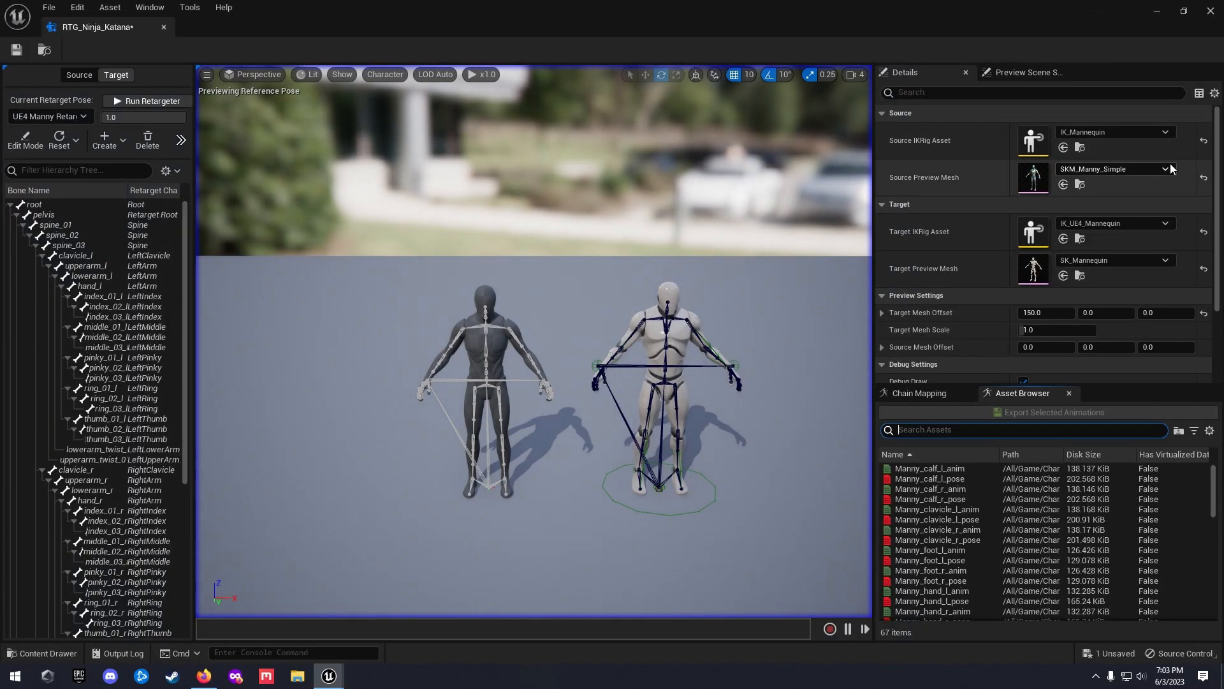
pyautogui.click(1135, 132)
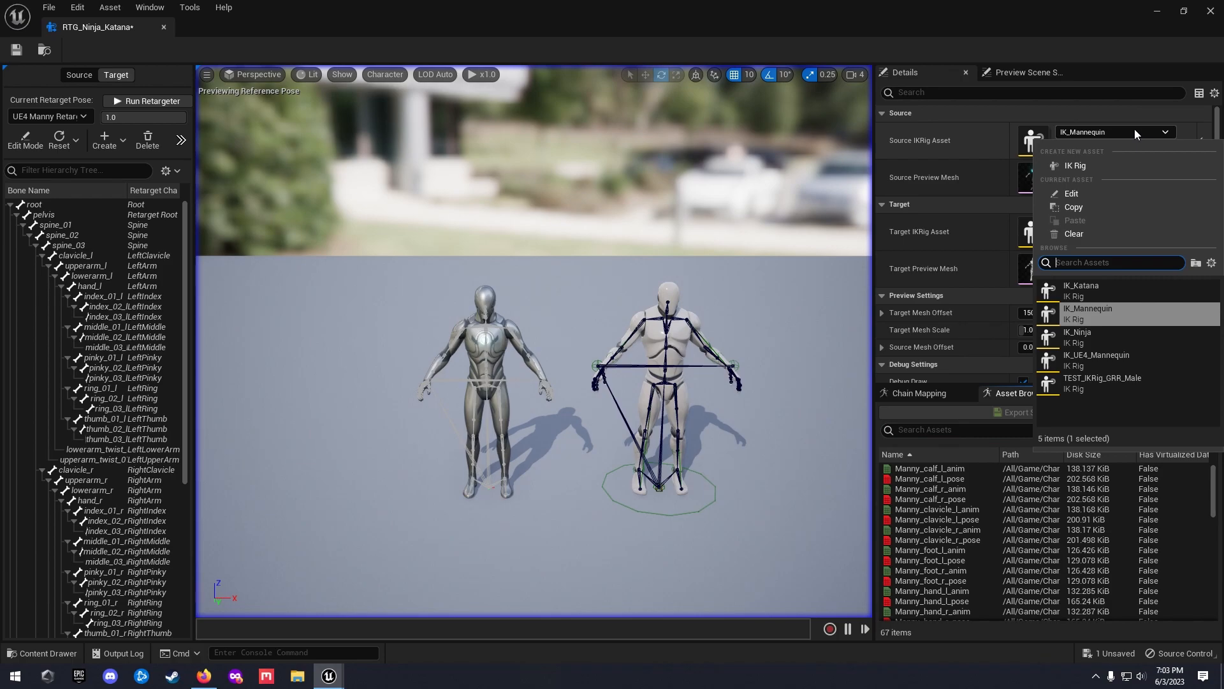
pyautogui.click(1097, 294)
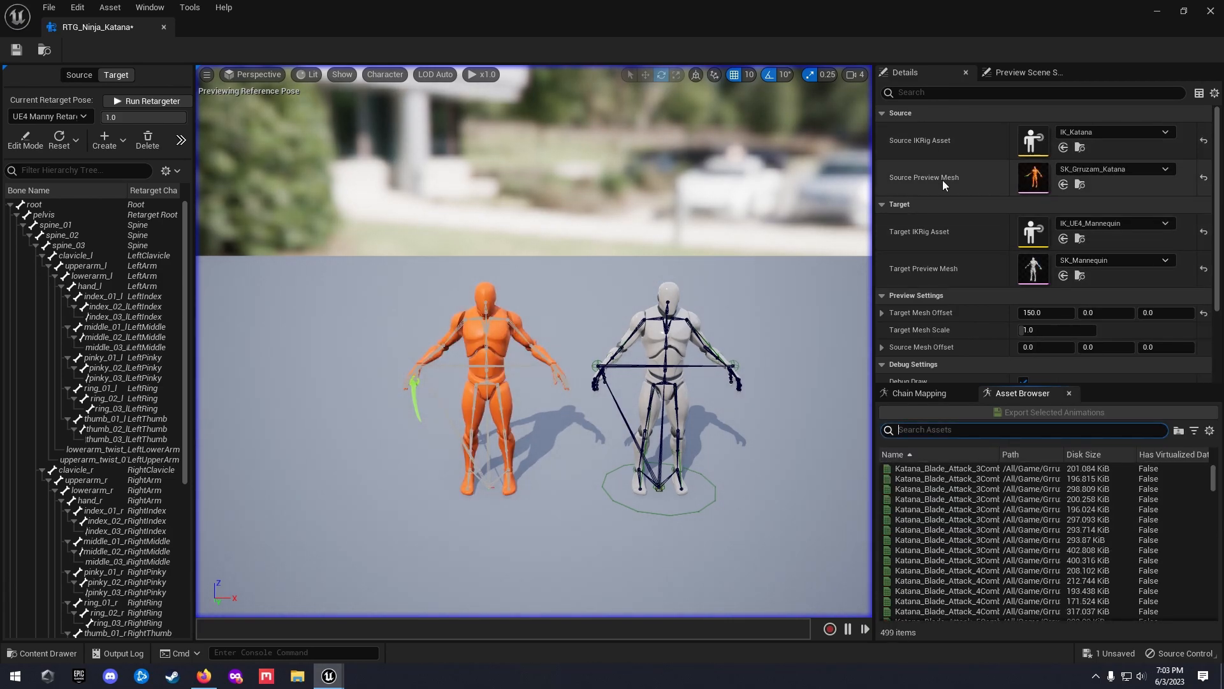
pyautogui.click(1113, 224)
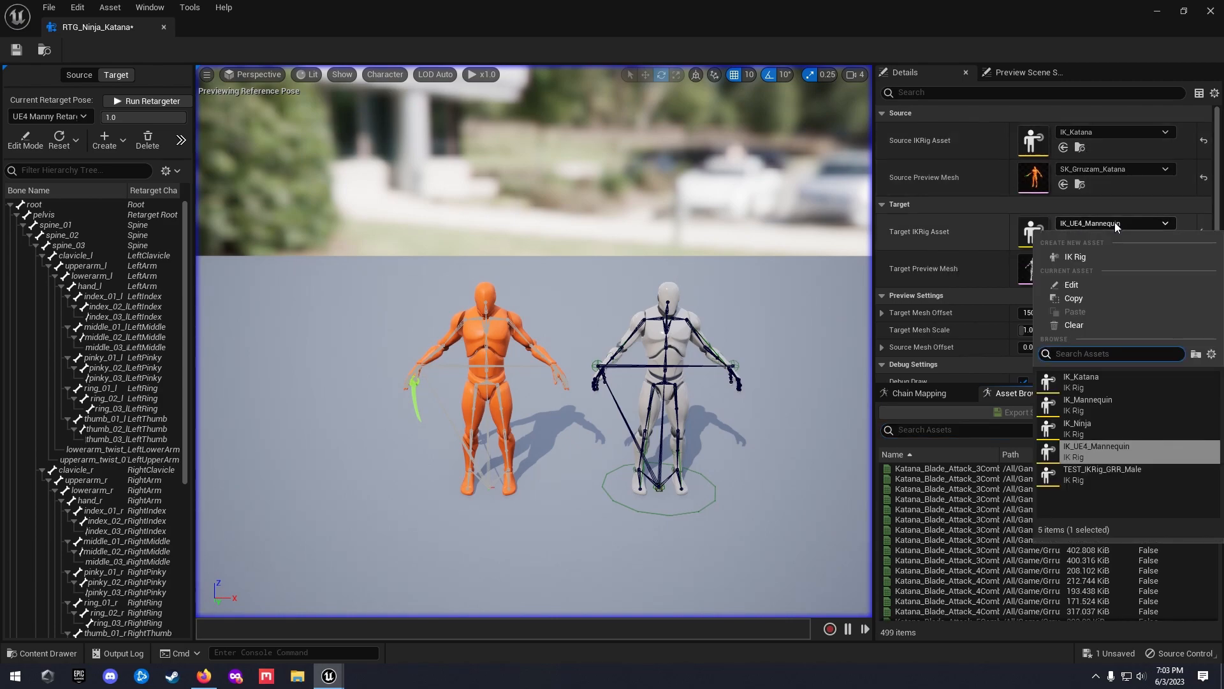
pyautogui.click(1084, 426)
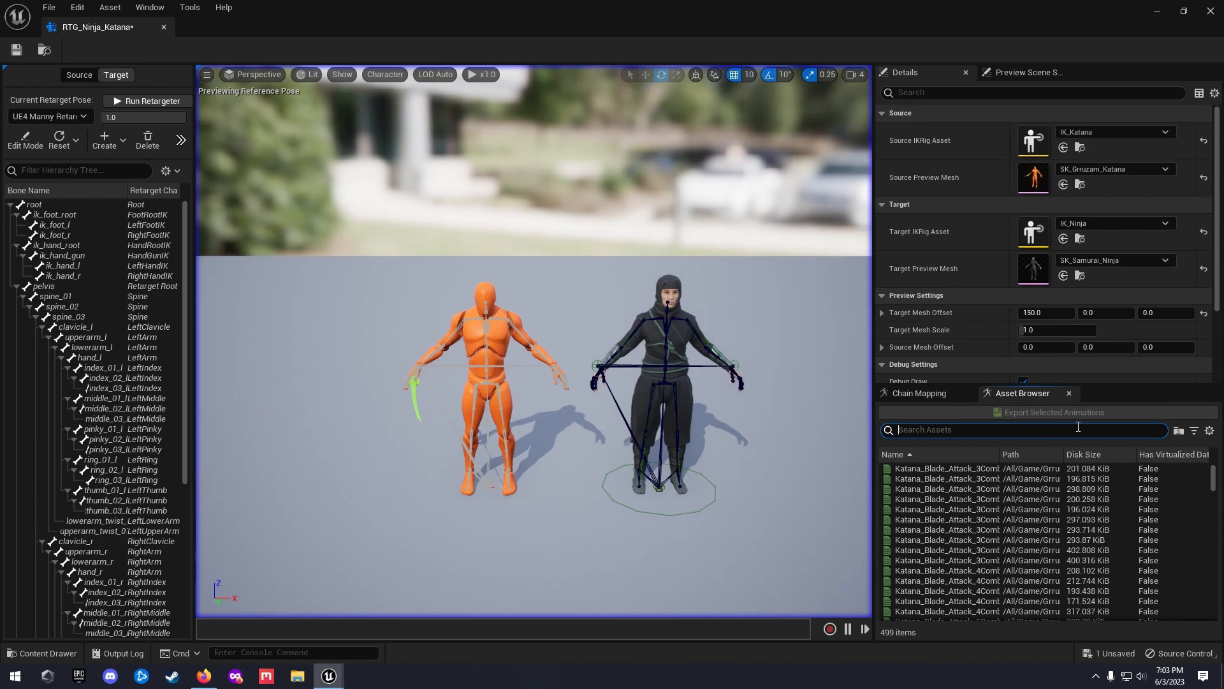
pyautogui.hotkey('ctrl', 's')
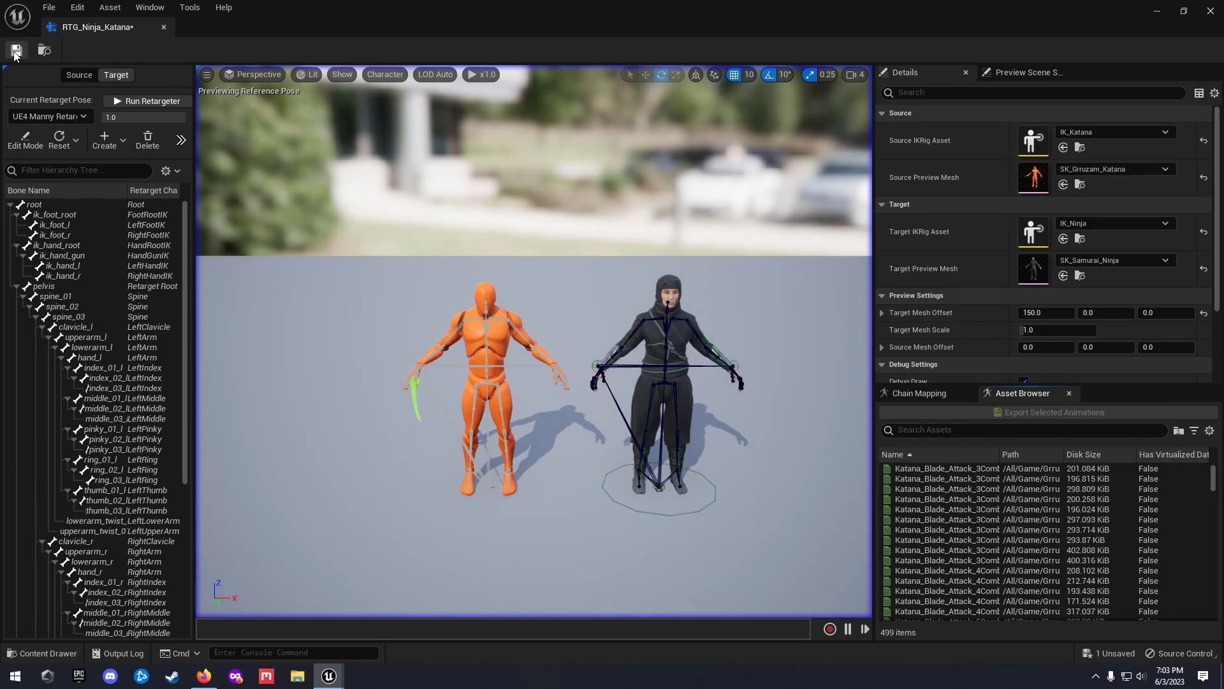
# - Preview the Katana_Blade_Attack_3Combo_1_Inplace animation and stop it at frame 26 to compare both characters' poses
pyautogui.click(962, 502)
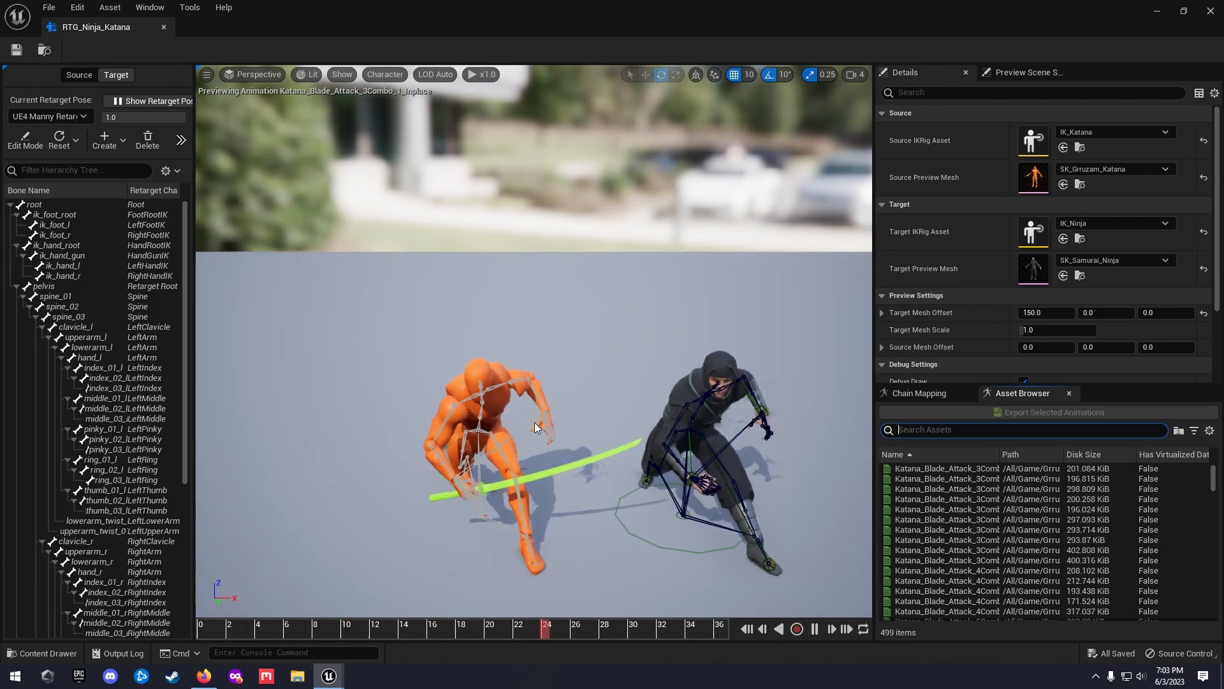
pyautogui.moveTo(516, 630); pyautogui.dragTo(576, 630)
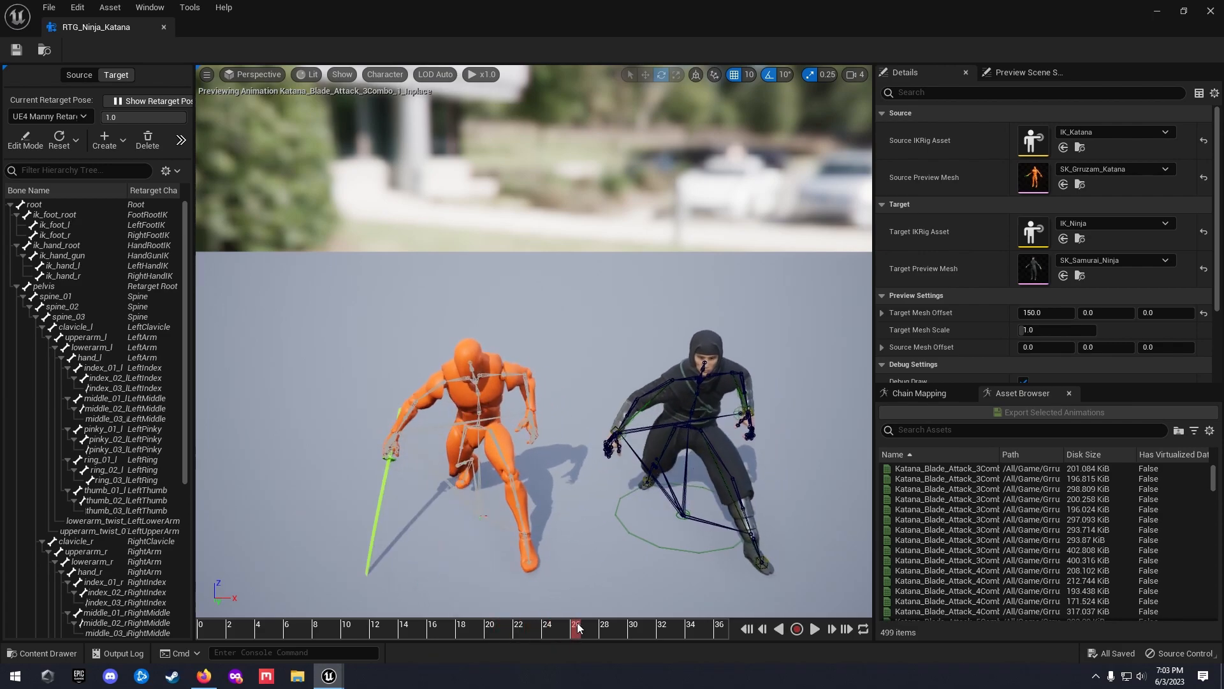
pyautogui.scroll(4, 599, 523)
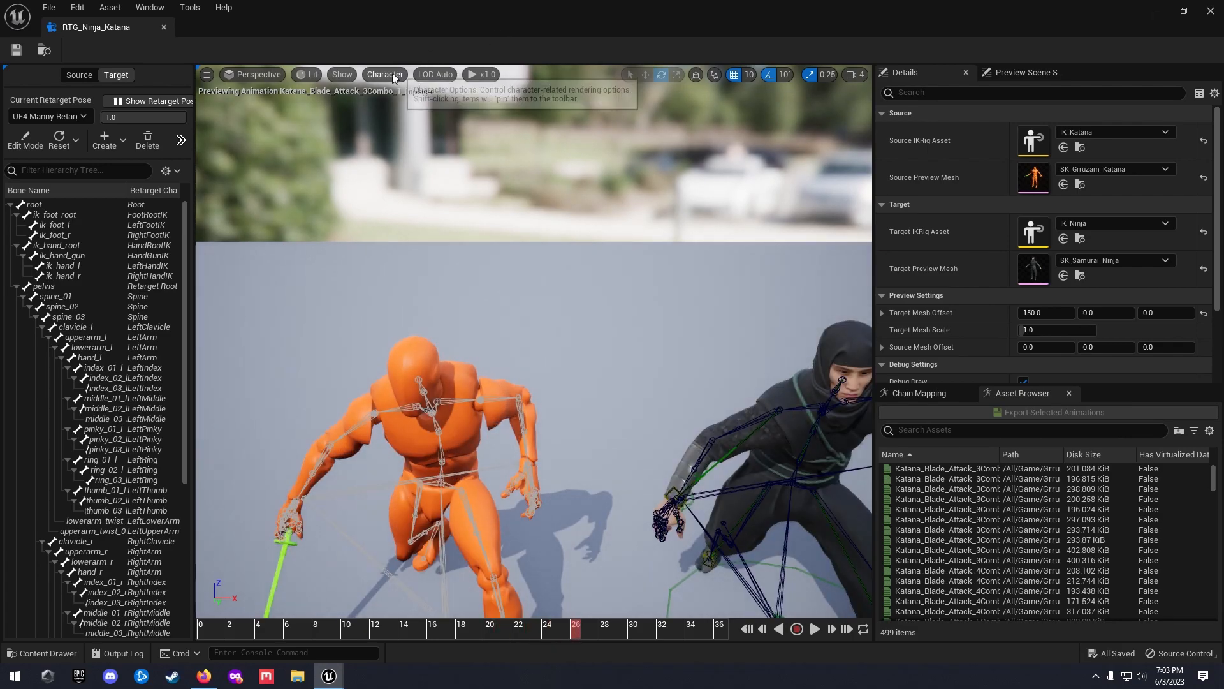
# - Set the preview's bone drawing to Selected Only to hide the skeleton overlay on both characters
pyautogui.click(395, 78)
pyautogui.moveTo(408, 136)
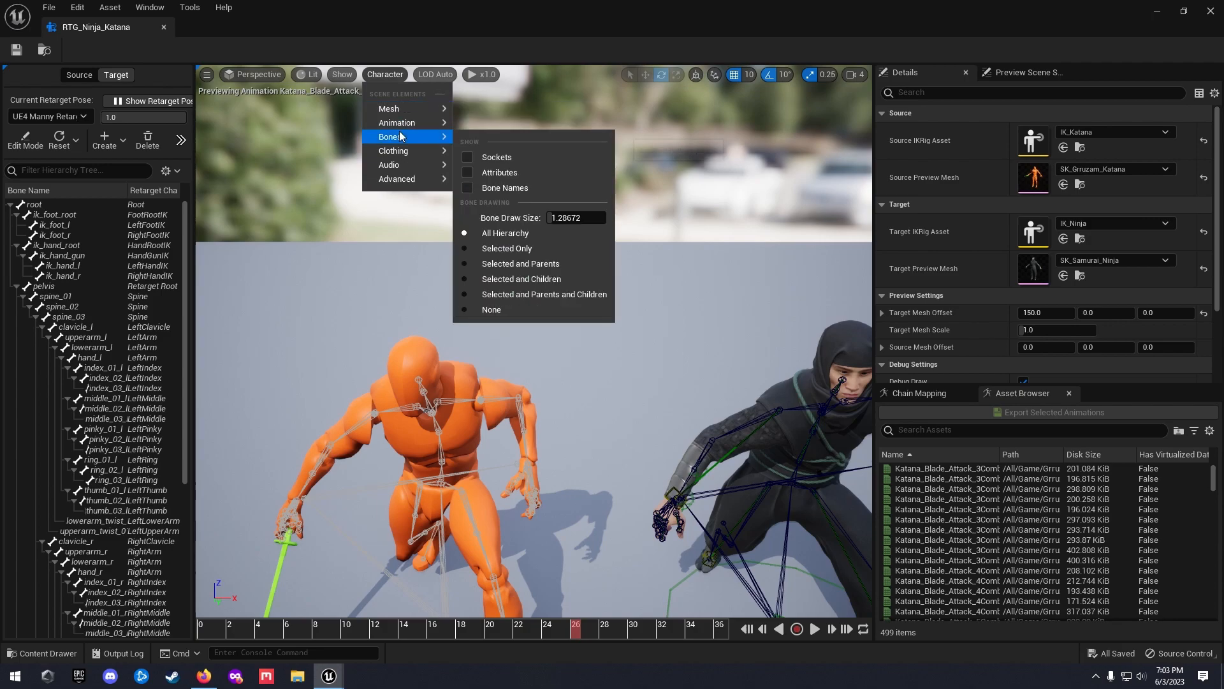
pyautogui.click(467, 249)
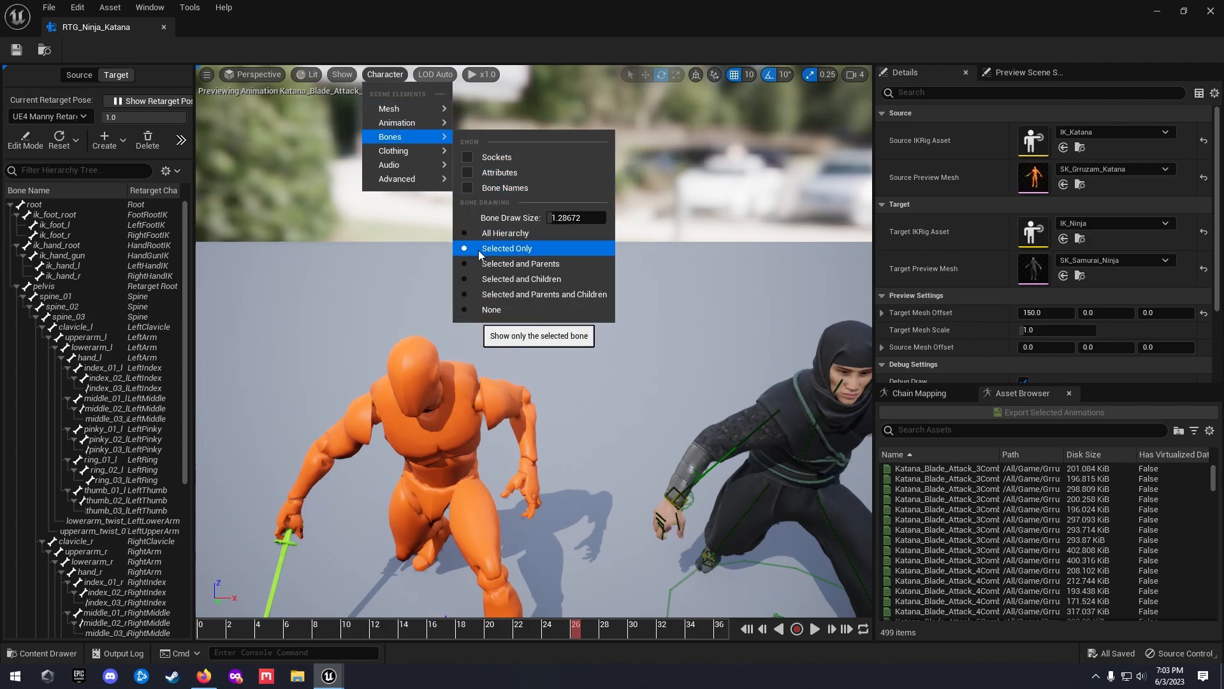
pyautogui.click(668, 272)
pyautogui.scroll(-3, 667, 270)
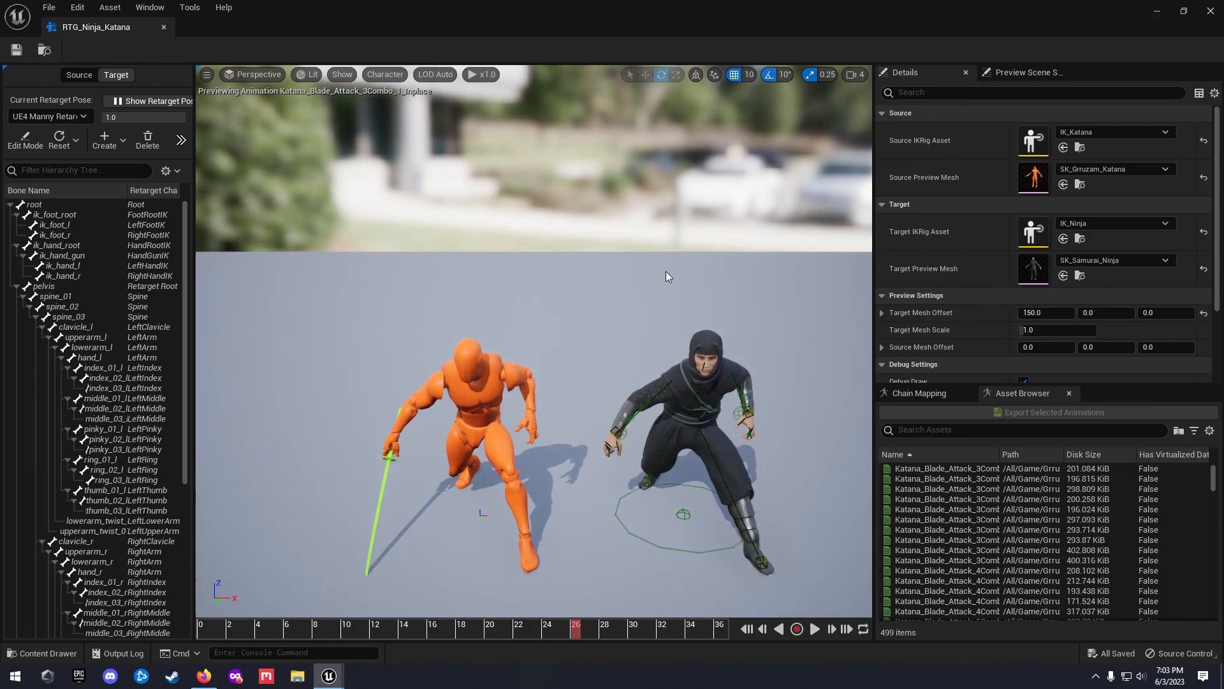
# - Examine the source character's sword grip and the ninja's matching pose up close from several angles
pyautogui.moveTo(667, 271)
pyautogui.mouseDown(button='right')
pyautogui.moveTo(644, 285)
pyautogui.moveTo(663, 290)
pyautogui.mouseUp(button='right')
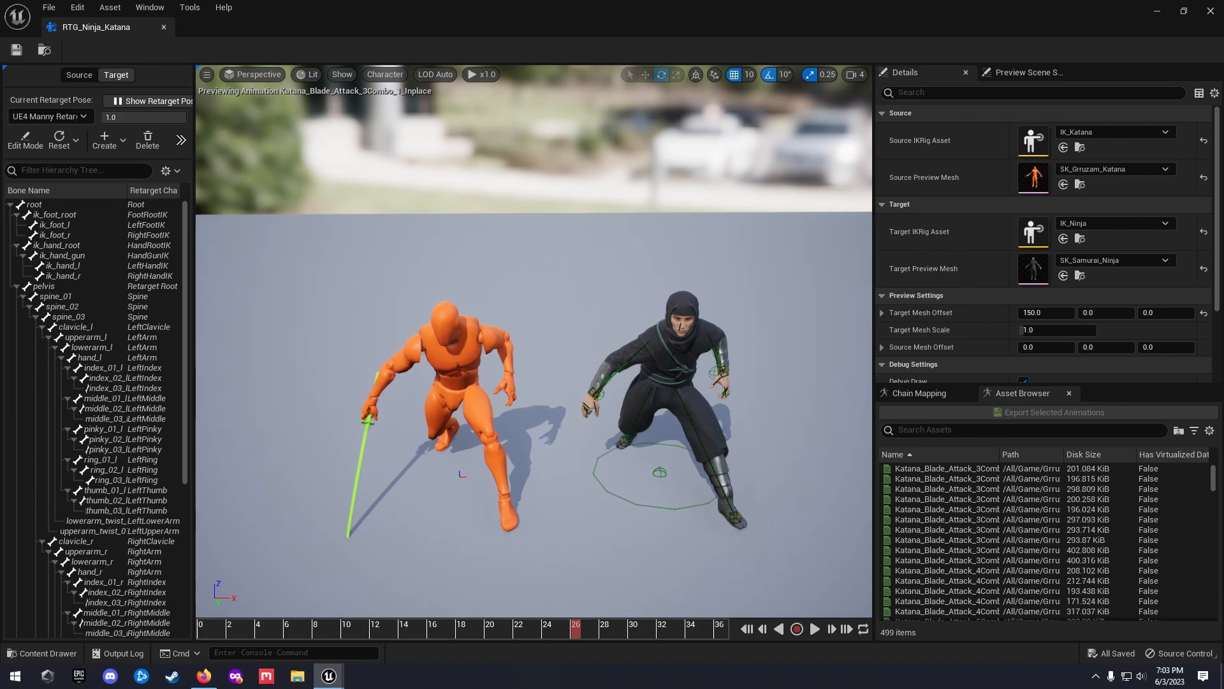
pyautogui.moveTo(663, 291); pyautogui.dragTo(663, 301, button='right')
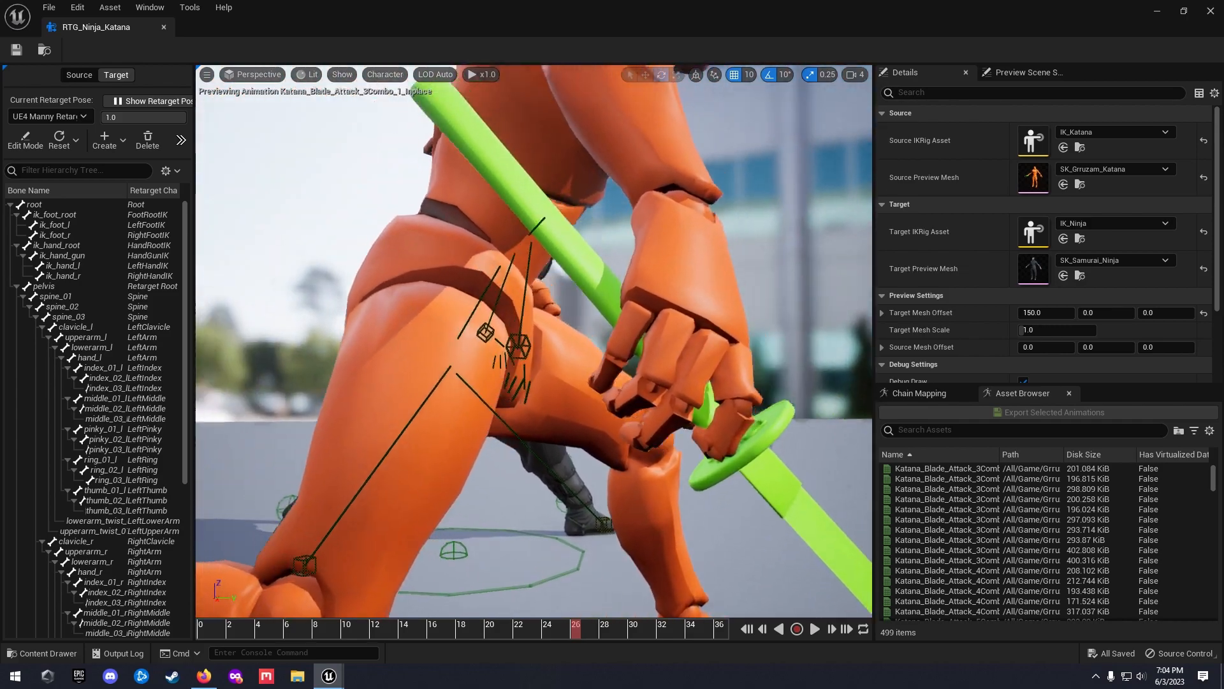
pyautogui.moveTo(534, 341); pyautogui.dragTo(416, 351, button='right')
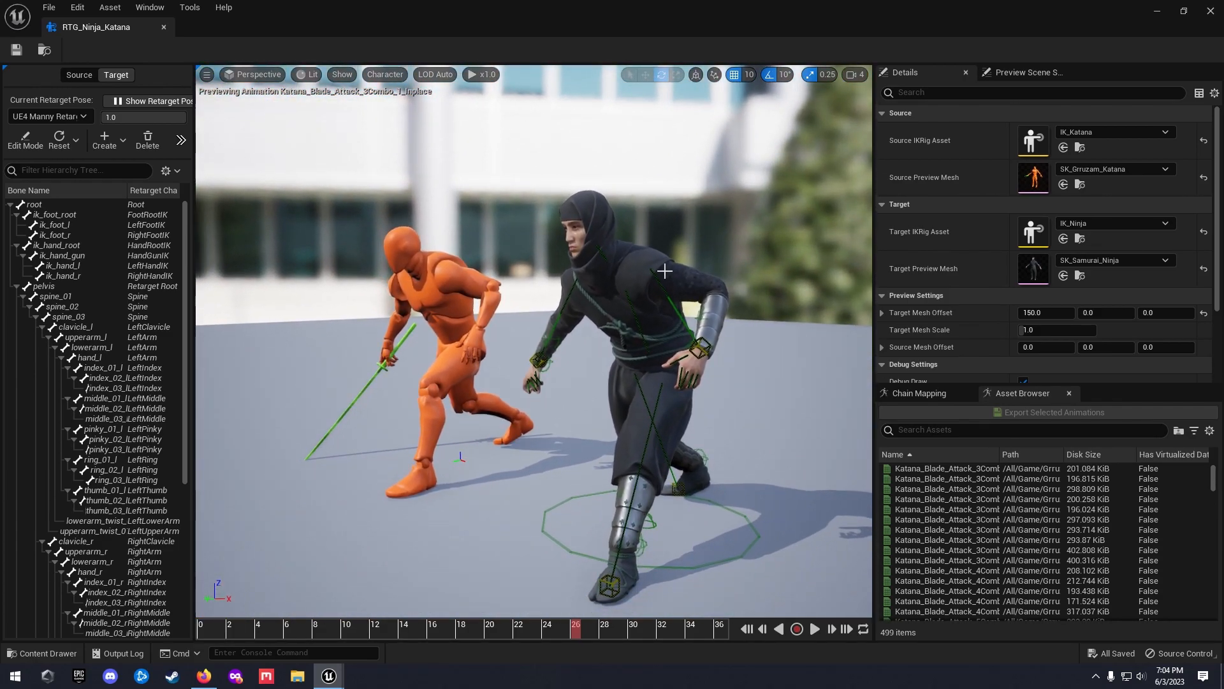
# - Filter the animation list by "walk" and widen the name column to browse the walk animations by their full names
pyautogui.scroll(-5, 1002, 520)
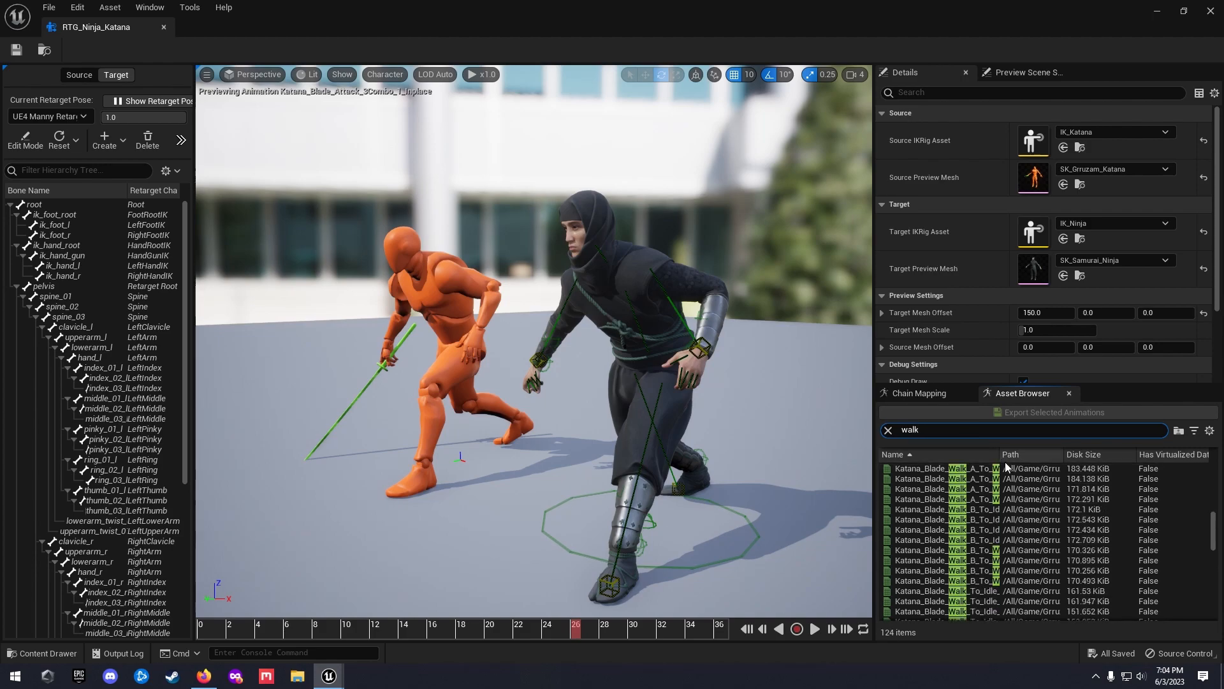
pyautogui.moveTo(1000, 456); pyautogui.dragTo(1098, 458)
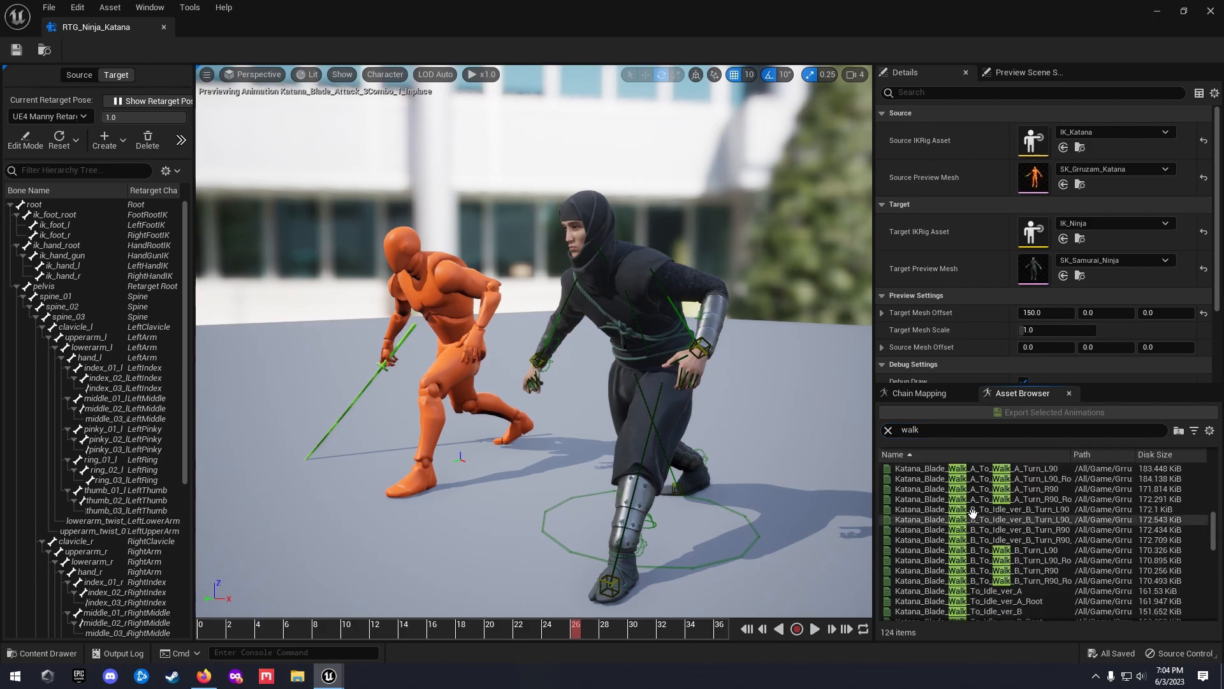
pyautogui.scroll(-4, 949, 534)
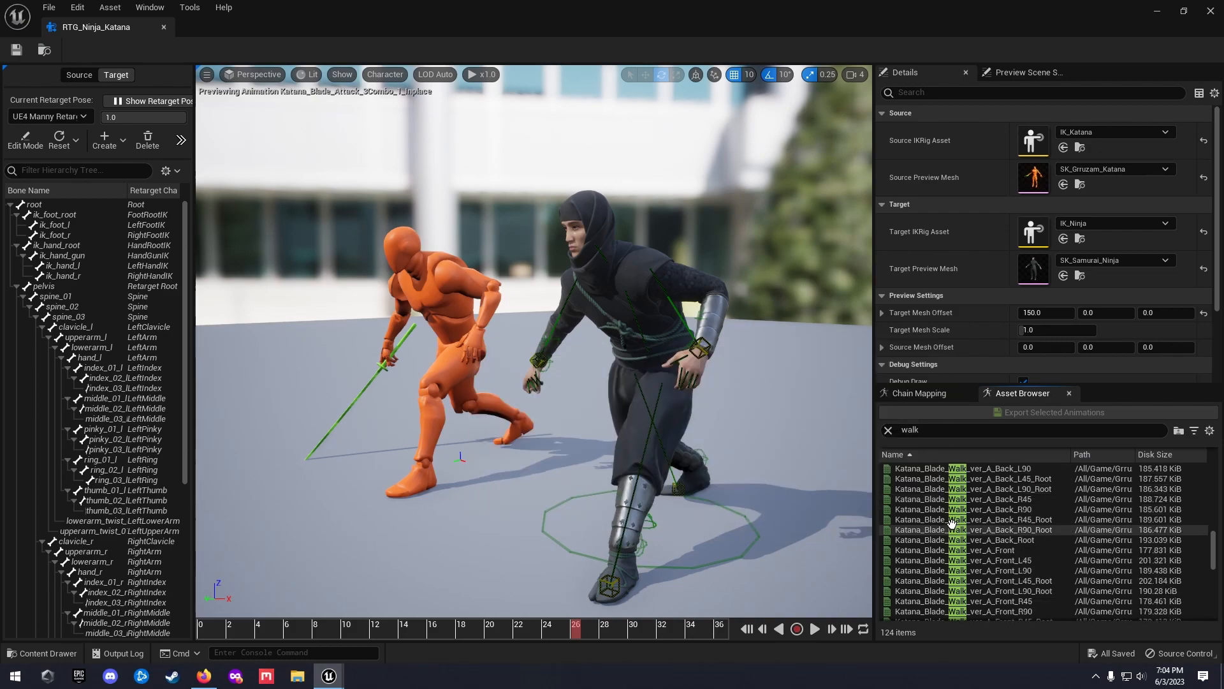
pyautogui.scroll(-1, 946, 522)
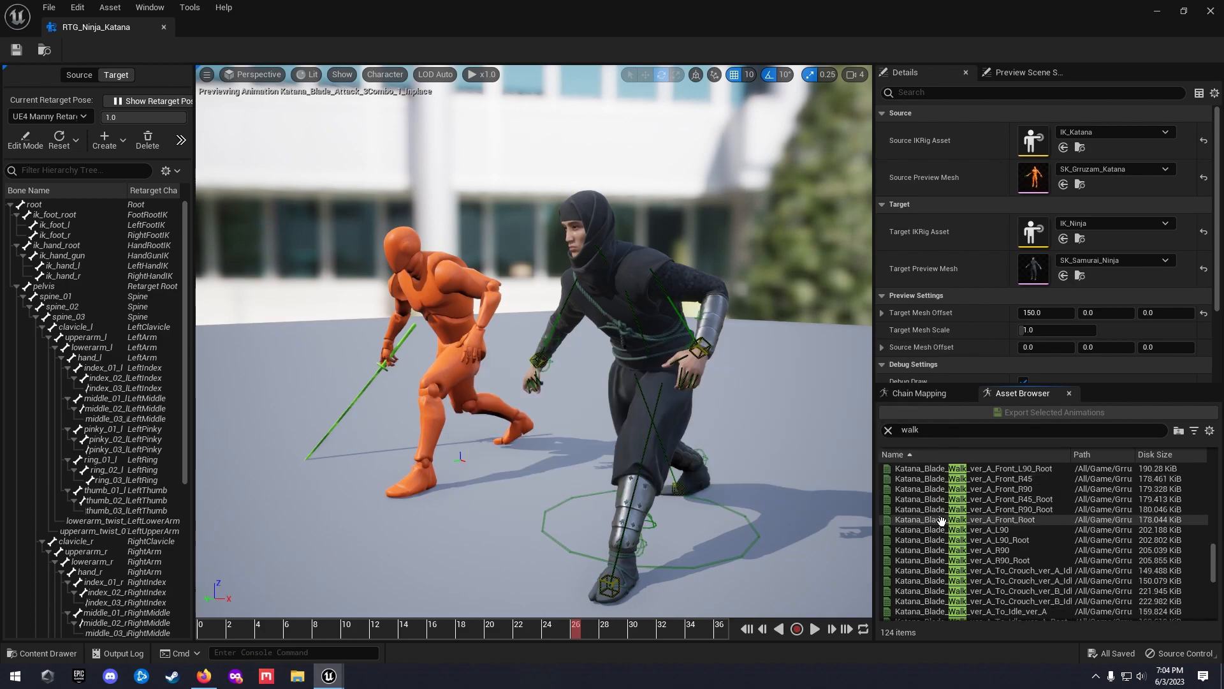
pyautogui.scroll(-3, 940, 524)
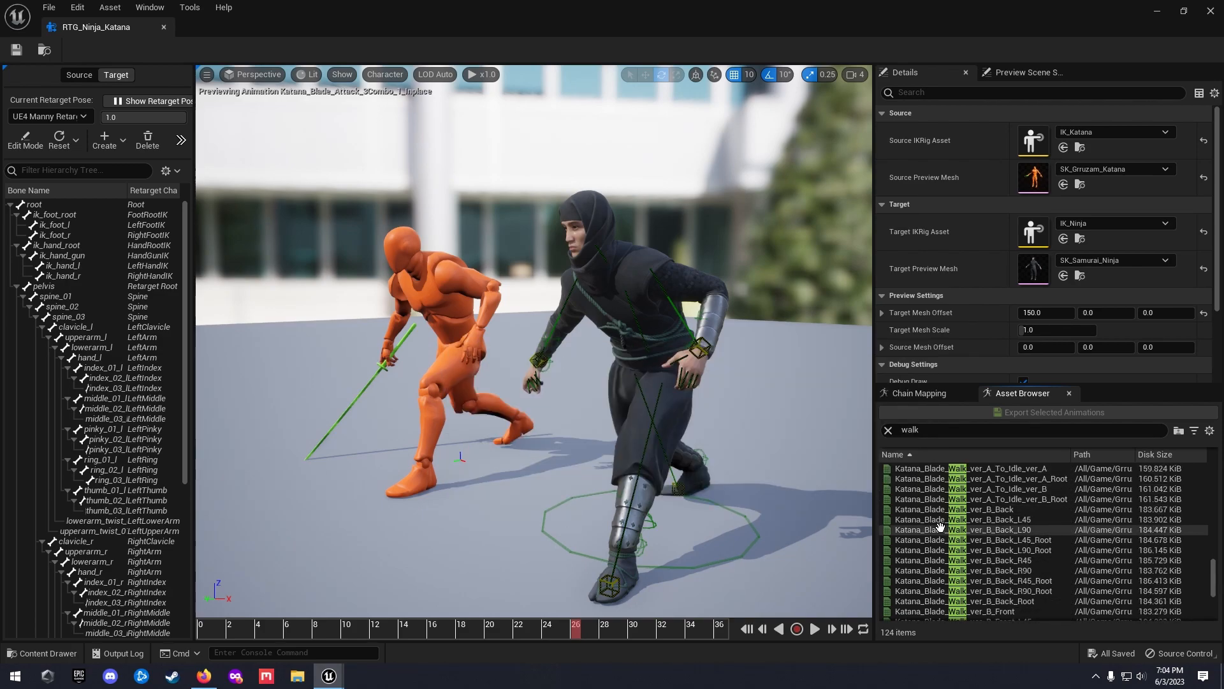
pyautogui.scroll(4, 940, 525)
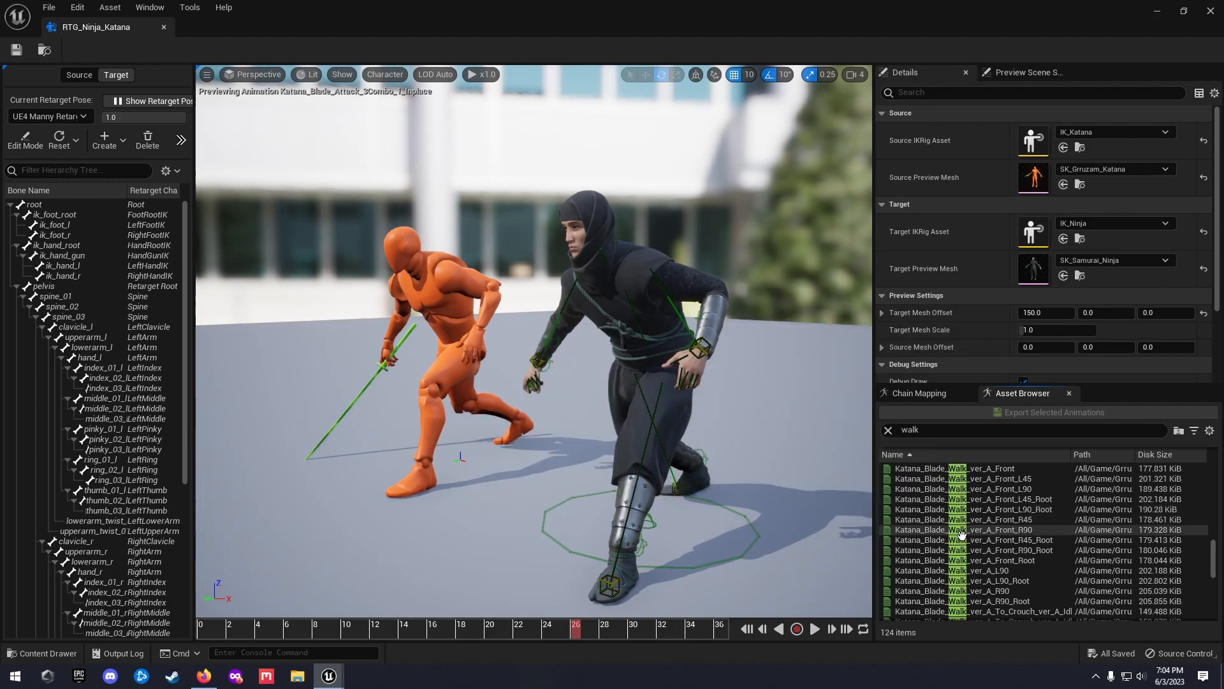
pyautogui.scroll(1, 963, 536)
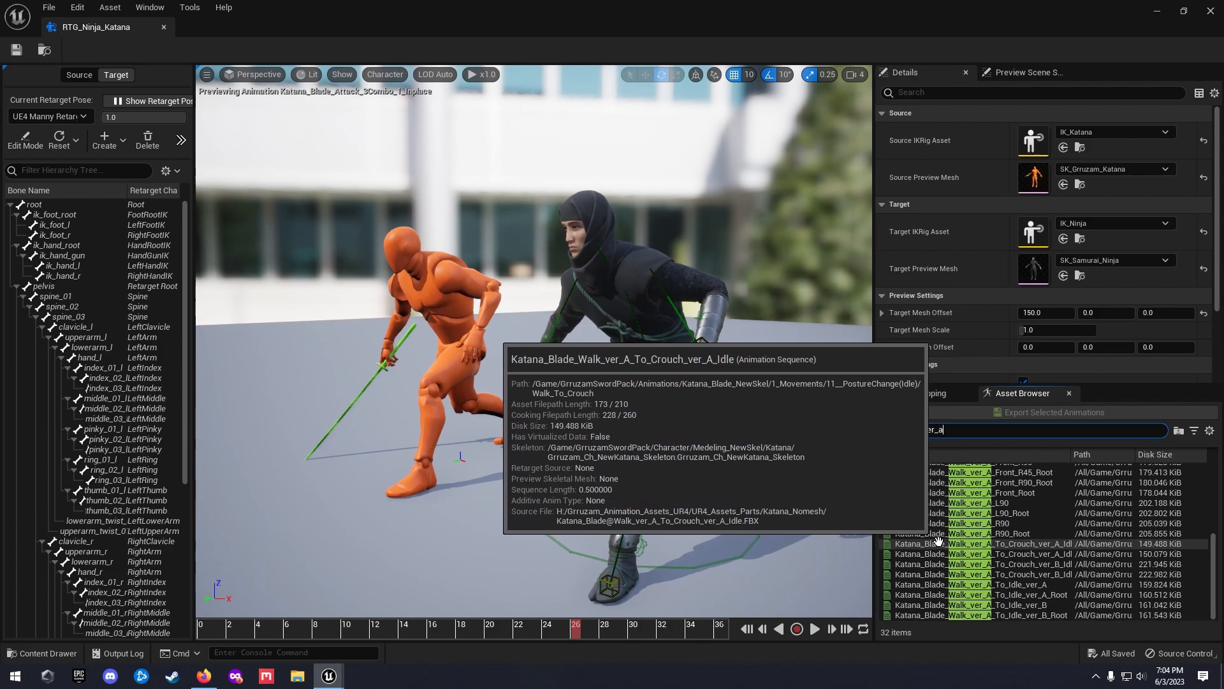
# - Narrow the animation filter to "walk_ver_a" and preview the Katana_Blade_Walk_ver_A_Front animation
pyautogui.scroll(2, 936, 541)
pyautogui.scroll(1, 936, 541)
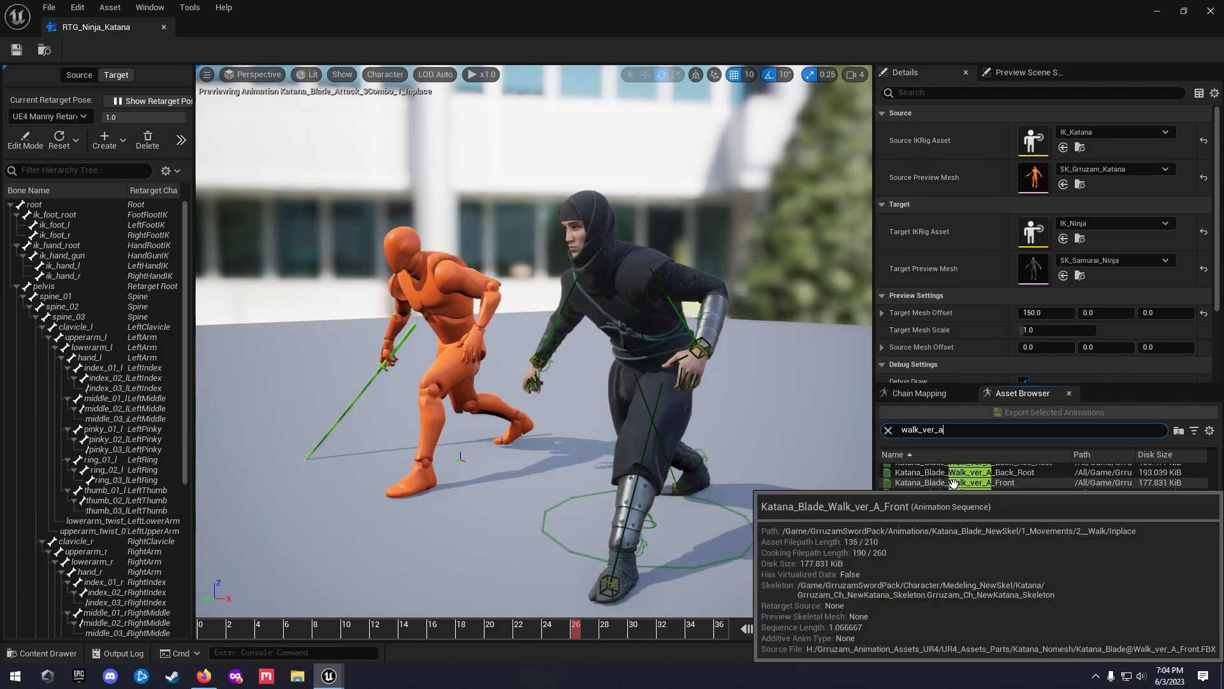
pyautogui.scroll(1, 949, 483)
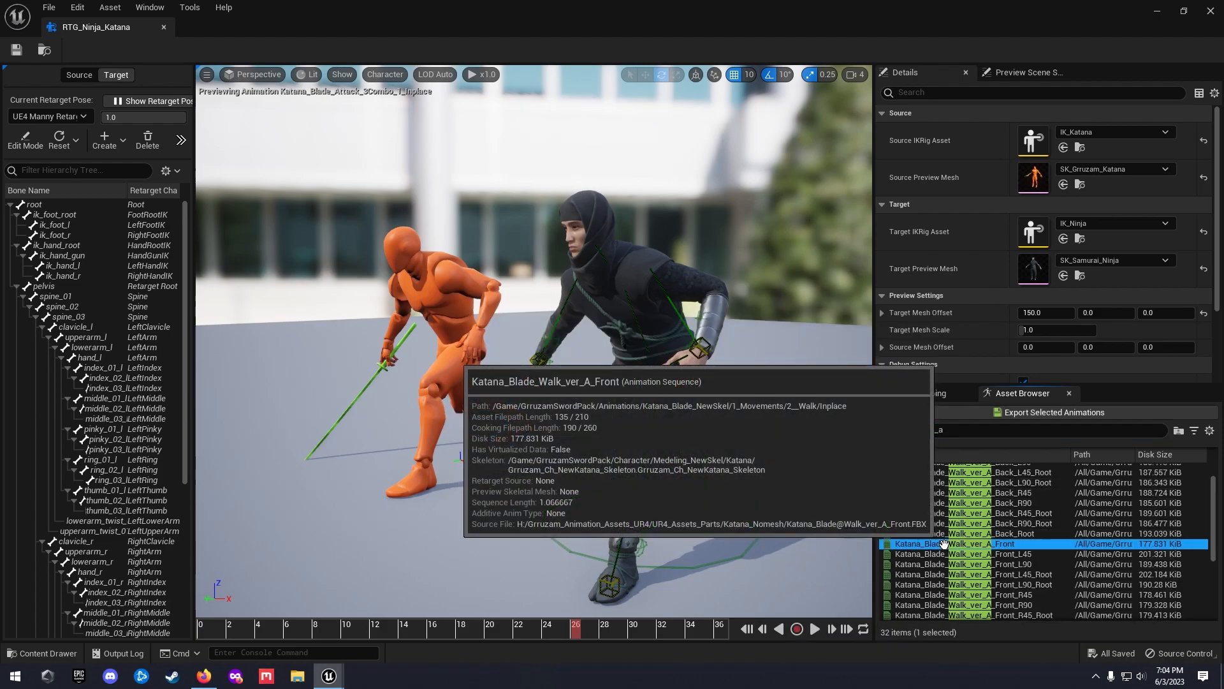
pyautogui.doubleClick(944, 544)
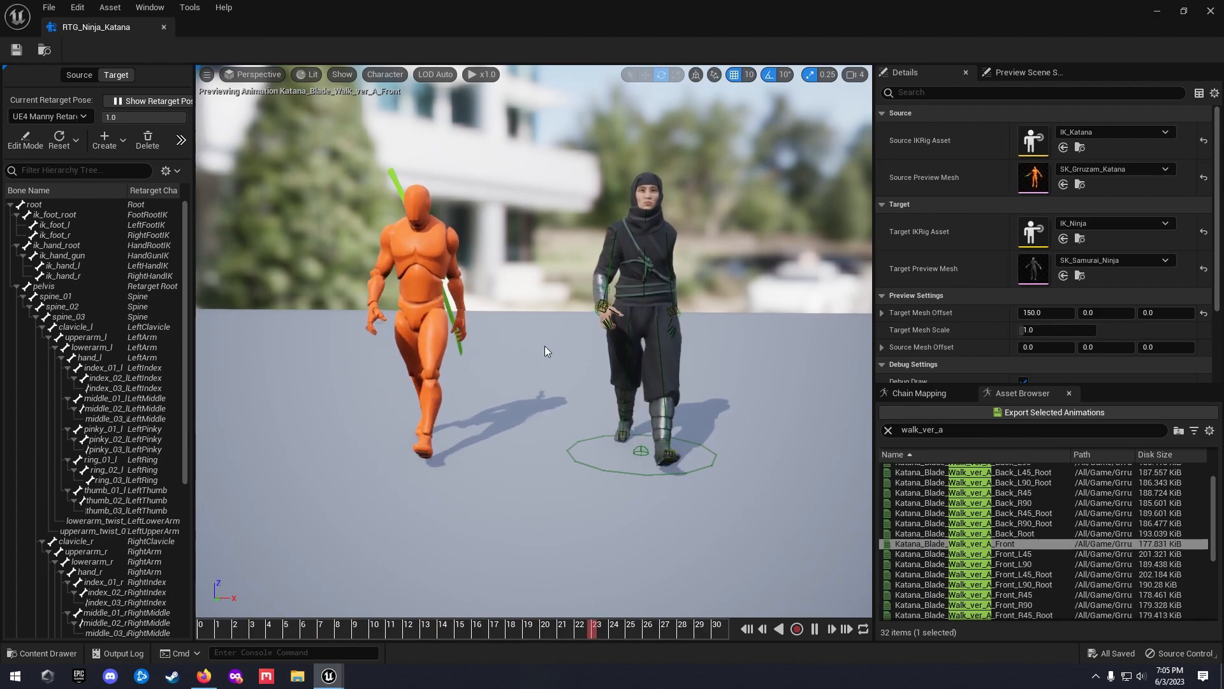
# - Examine the forward walk on the source character and the ninja up close from several angles
pyautogui.press('d')
pyautogui.moveTo(556, 347); pyautogui.dragTo(399, 337, button='right')
pyautogui.press('w')
pyautogui.press('d')
pyautogui.press('s')
pyautogui.press('a')
pyautogui.press('a')
pyautogui.press('s')
pyautogui.press('d')
pyautogui.press('w')
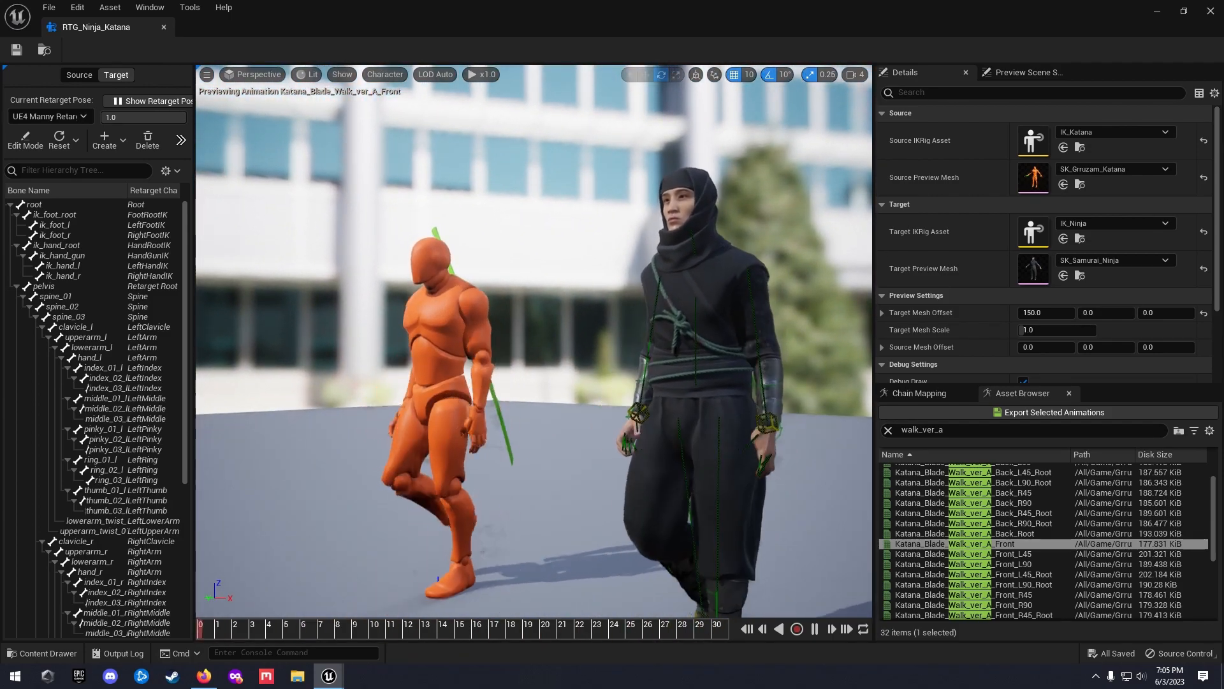
# - Preview the Katana_Blade_Walk_ver_A_Front_L90_Root animation and view both characters from farther away
pyautogui.click(928, 584)
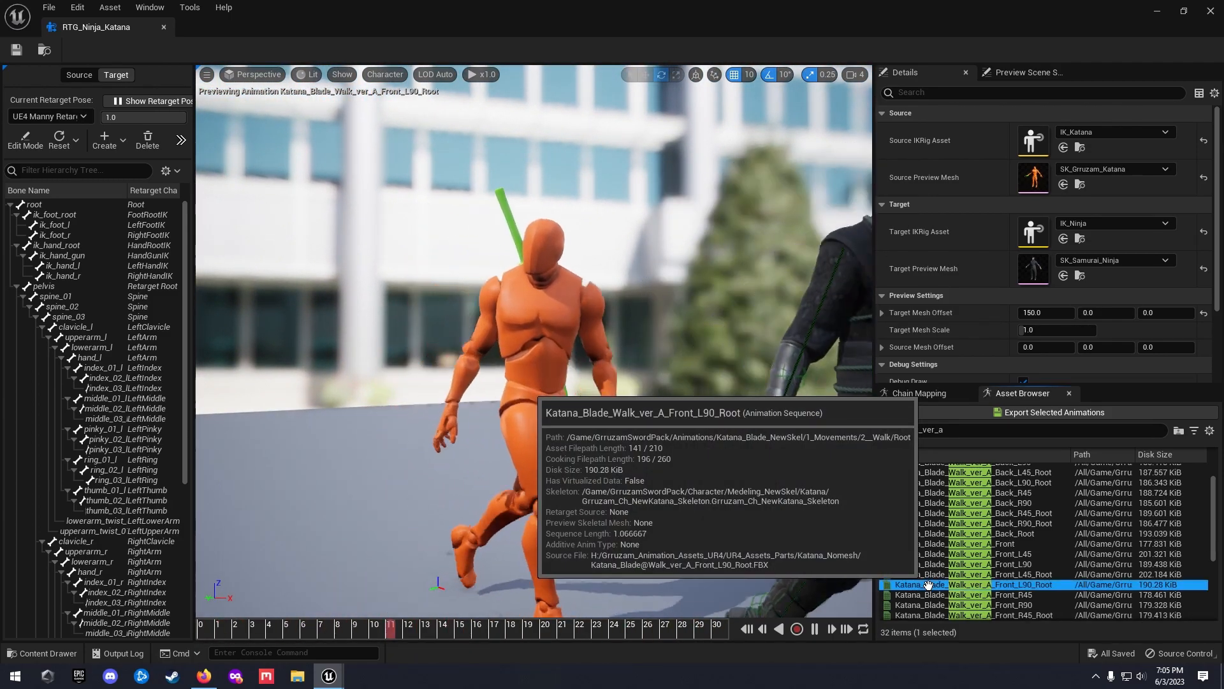
pyautogui.moveTo(637, 483); pyautogui.dragTo(791, 488, button='right')
pyautogui.moveTo(586, 458); pyautogui.dragTo(511, 441, button='right')
pyautogui.scroll(-5, 565, 450)
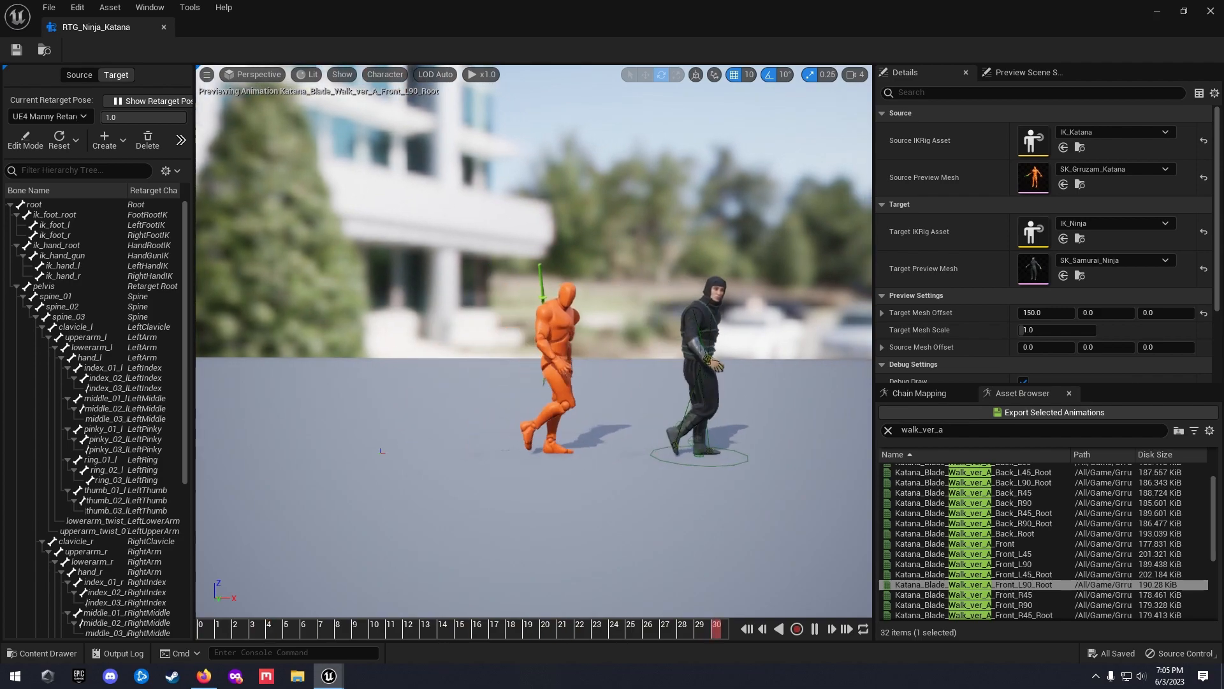
# - Preview the Katana_Blade_Walk_ver_A_Back_R45_Root and Katana_Blade_Walk_ver_A_Back_L45_Root animations on both characters
pyautogui.click(950, 514)
pyautogui.scroll(1, 940, 504)
pyautogui.scroll(1, 938, 494)
pyautogui.click(935, 500)
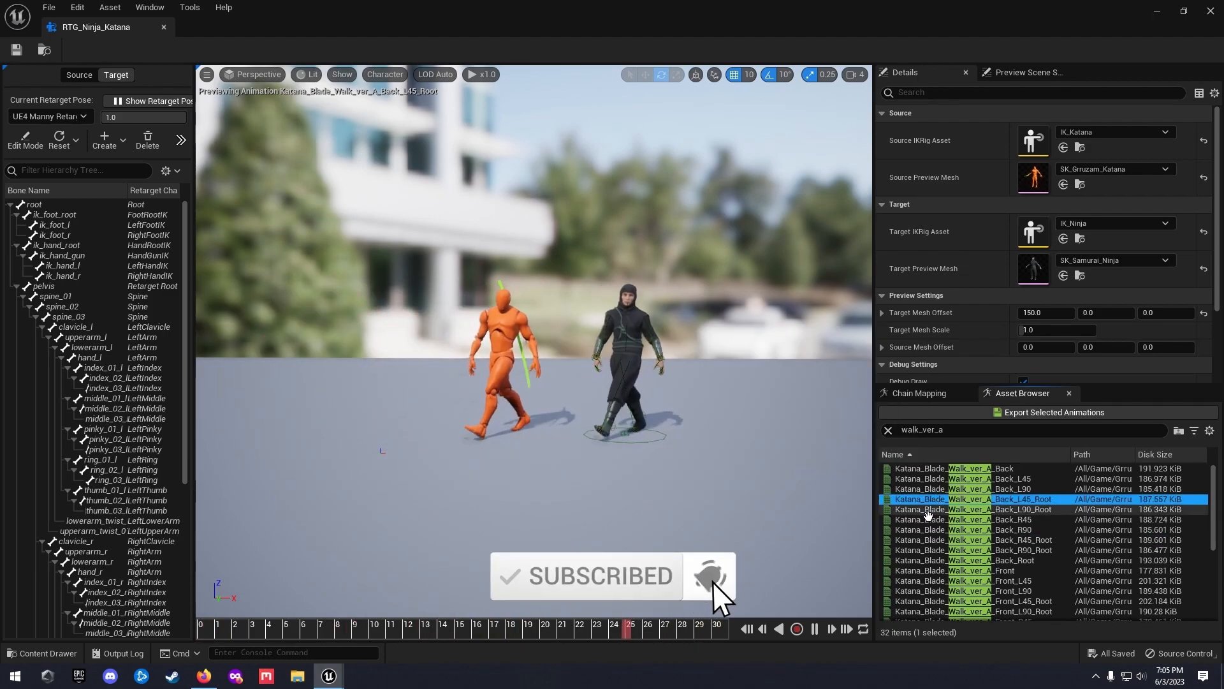
pyautogui.scroll(-5, 929, 533)
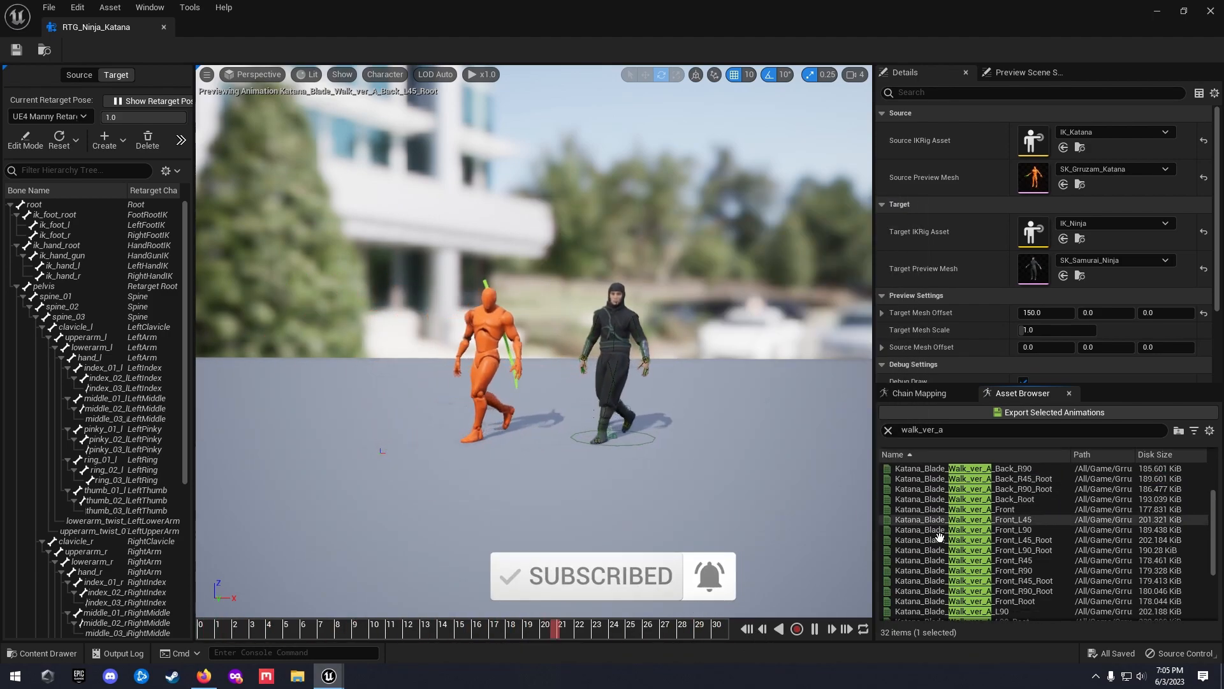